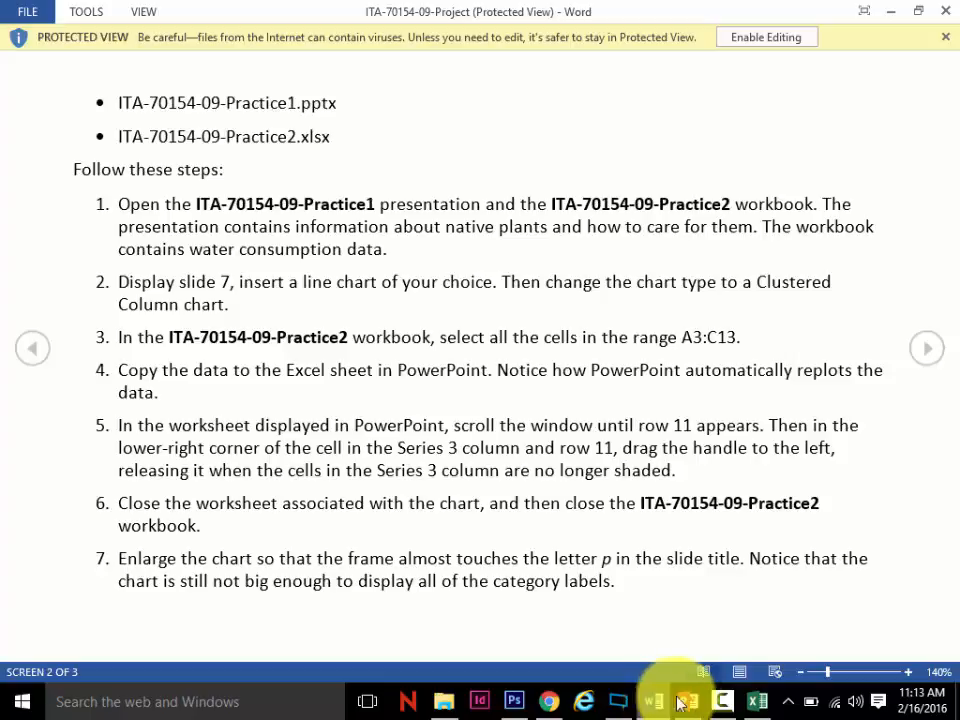
Step: Switch to the ITA-70154-09-Practice1 presentation in PowerPoint and insert a basic Line chart into slide 7's content placeholder
left_click(688, 701)
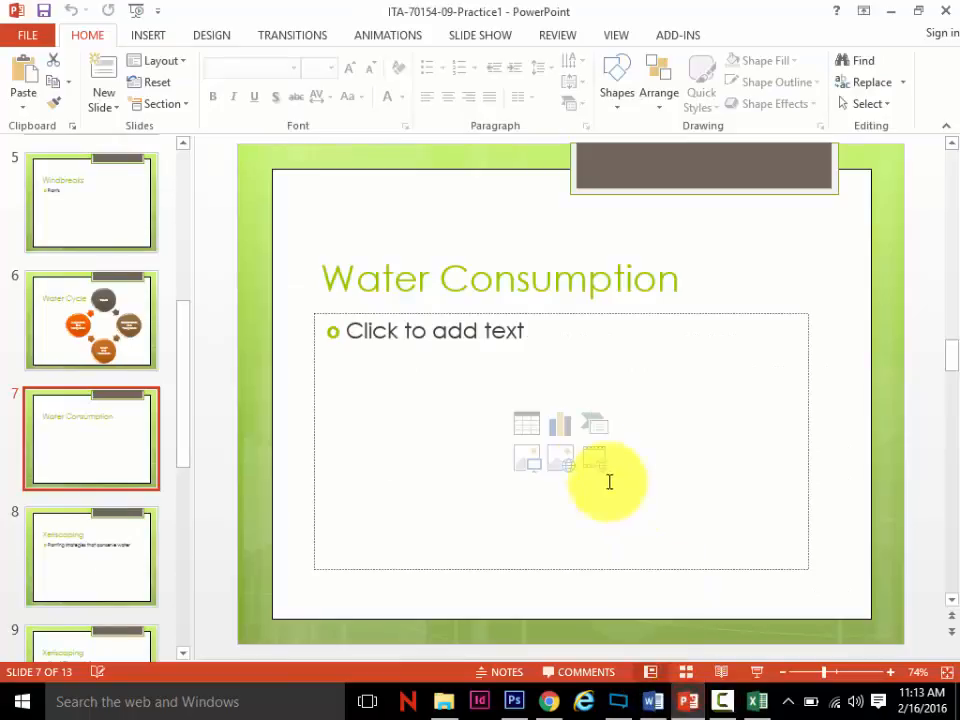
left_click(558, 428)
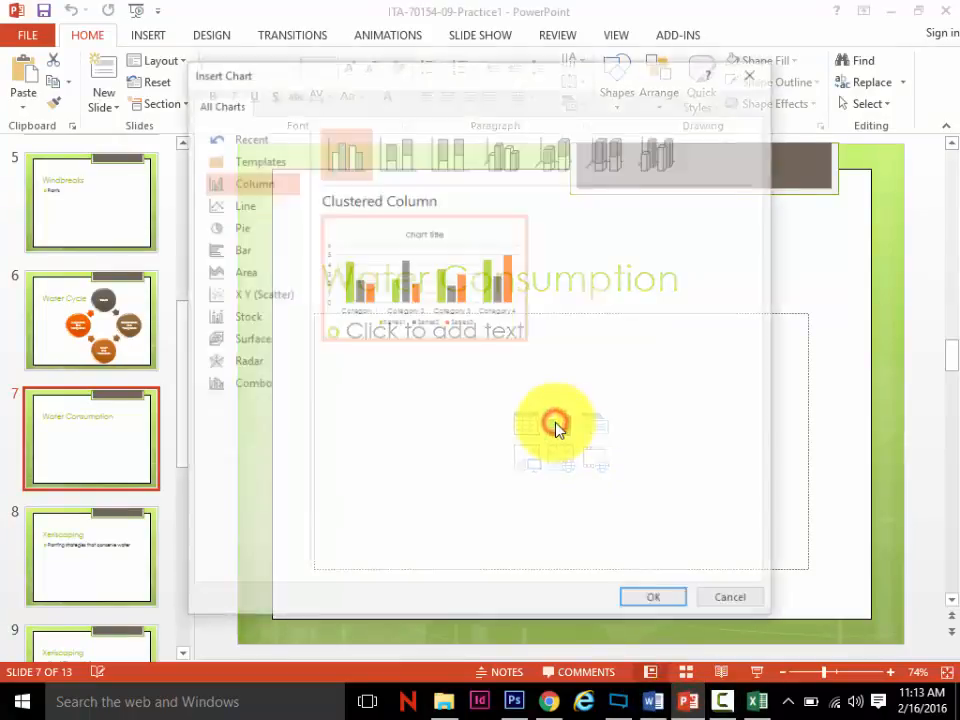
left_click(258, 207)
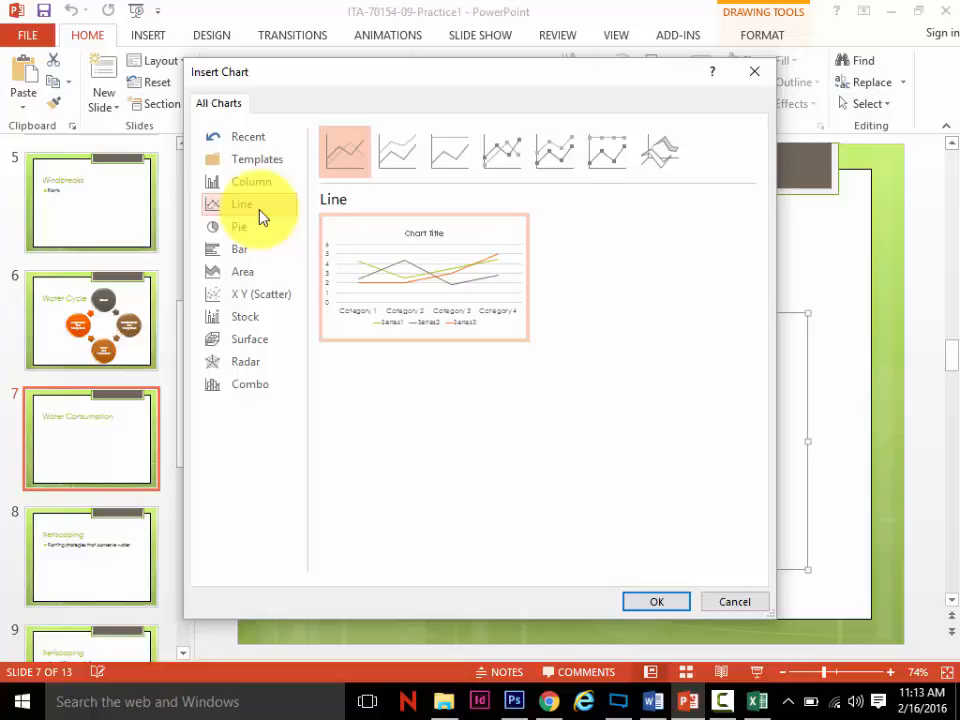
left_click(654, 602)
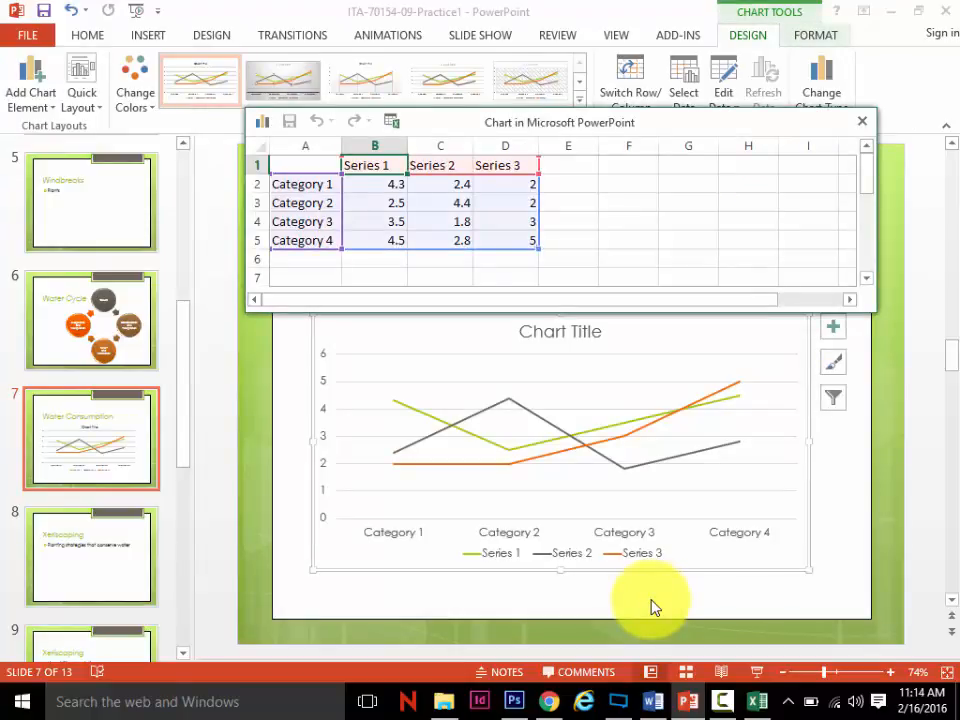
Step: Look over the available chart styles and quick layouts, and close the chart's data sheet
left_click(579, 99)
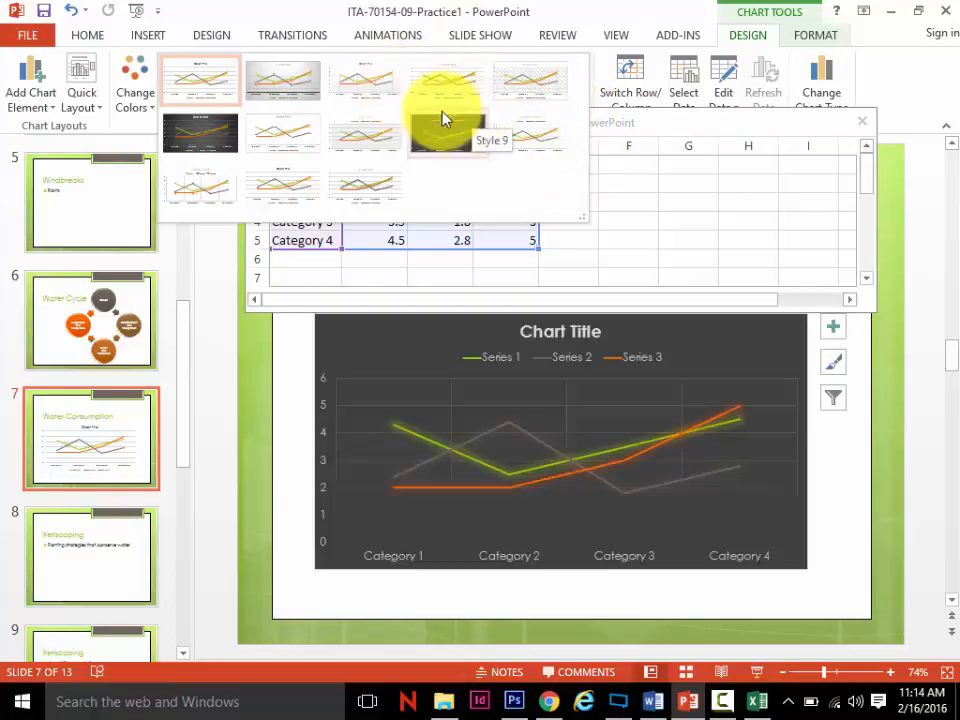
left_click(82, 100)
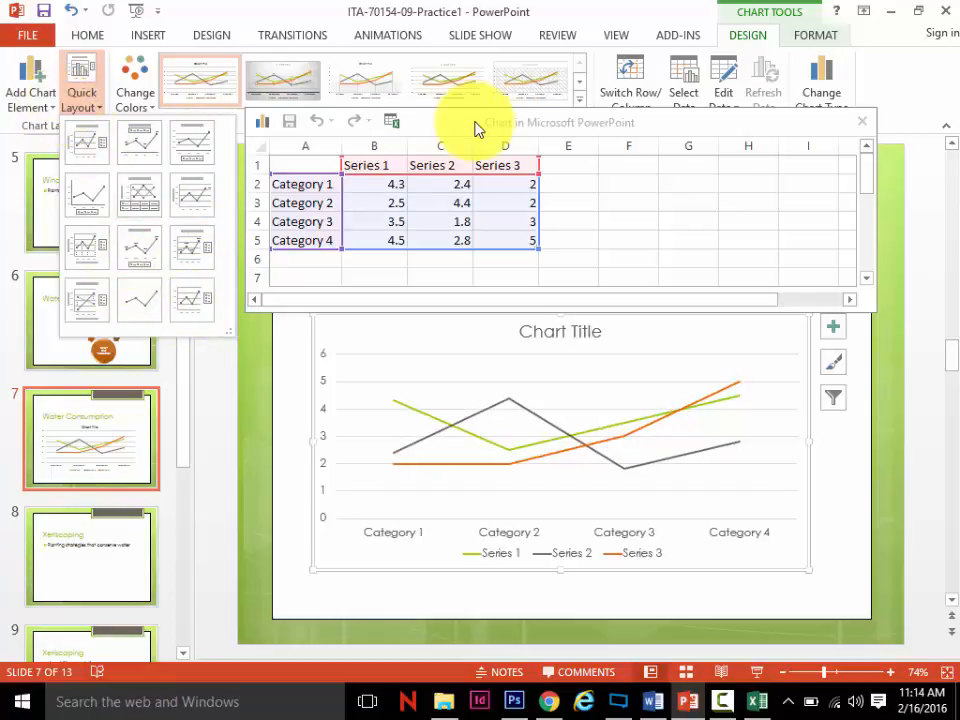
left_click_drag(795, 124, 800, 165)
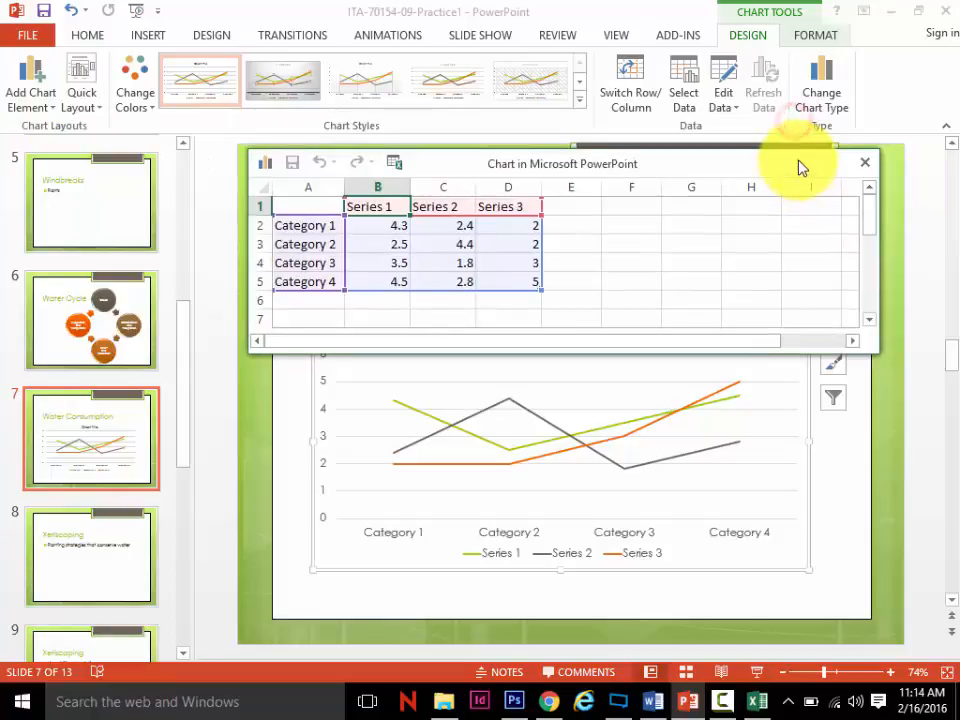
left_click(864, 164)
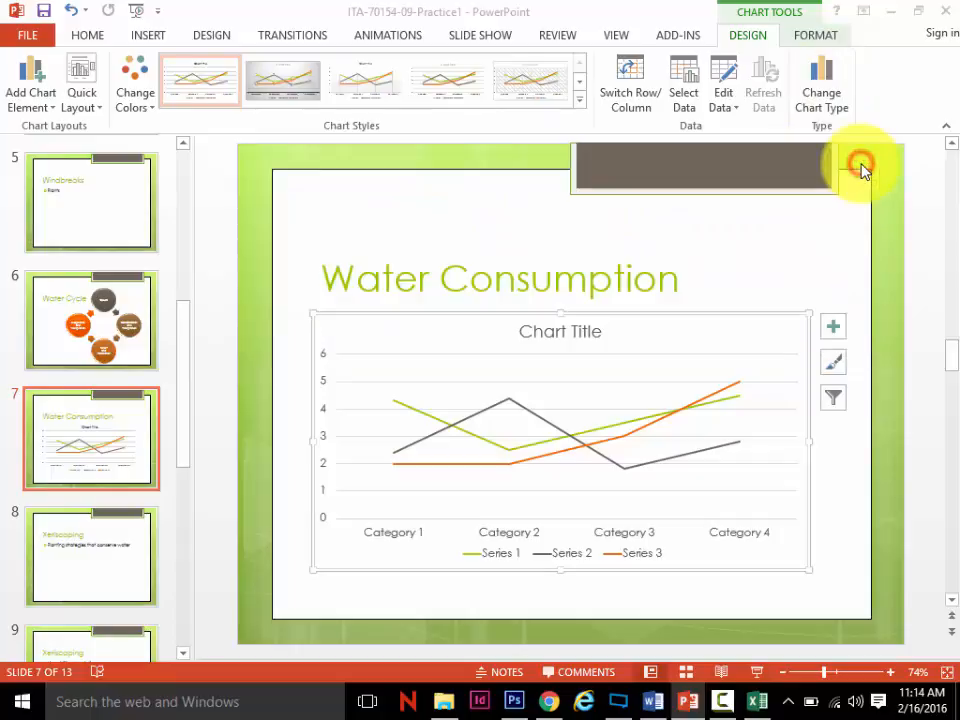
Step: Check the chart type required by the Word instructions and change the line chart on slide 7 to Clustered Column
left_click(724, 100)
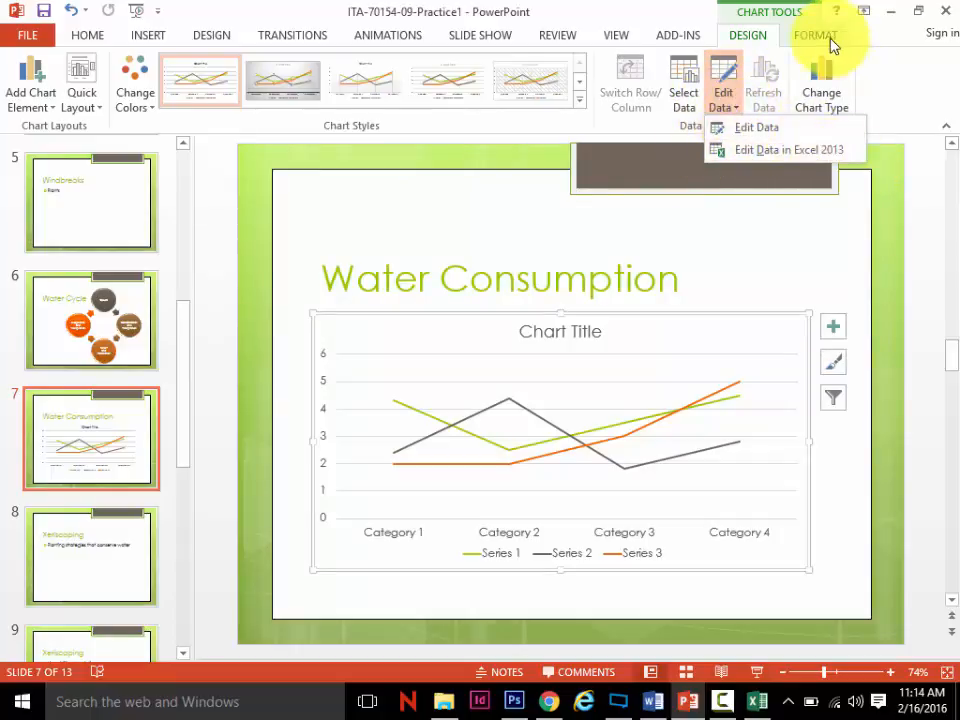
left_click(820, 90)
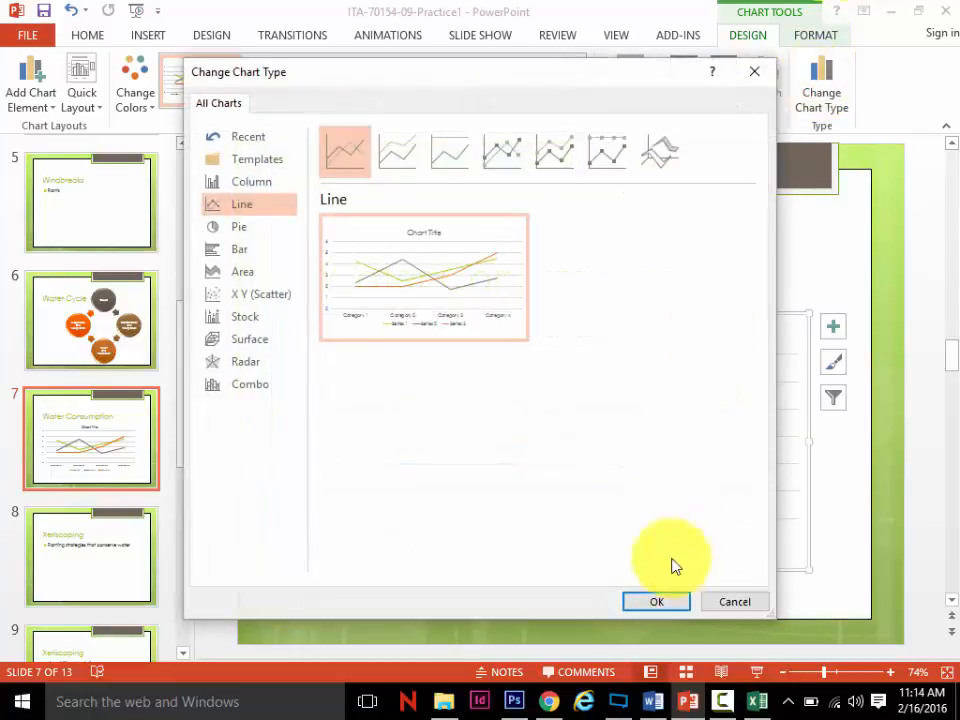
left_click(651, 701)
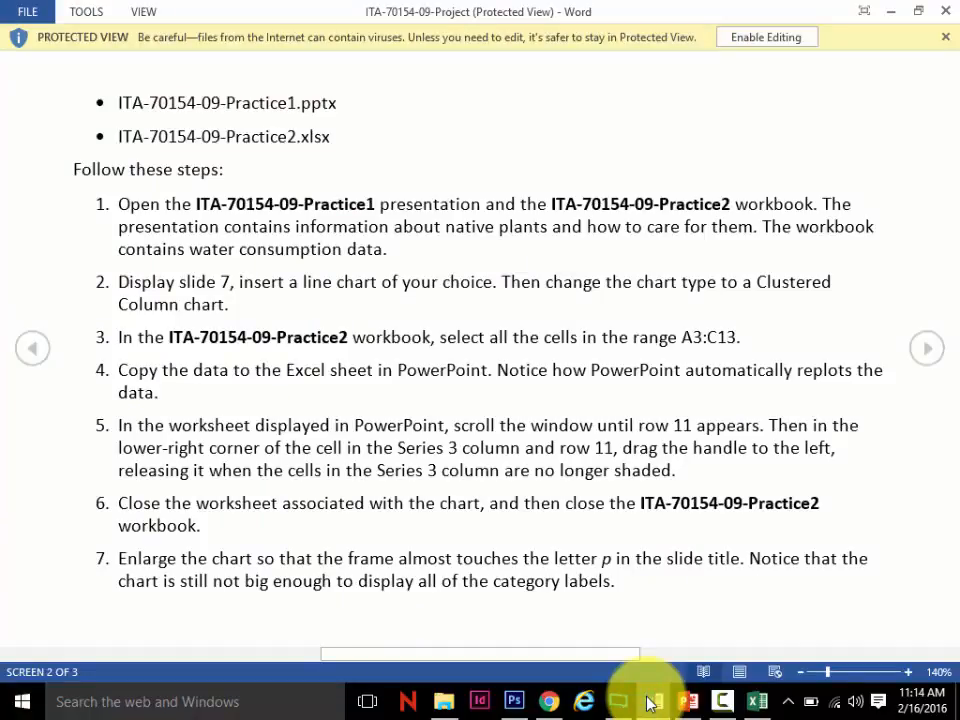
left_click(688, 701)
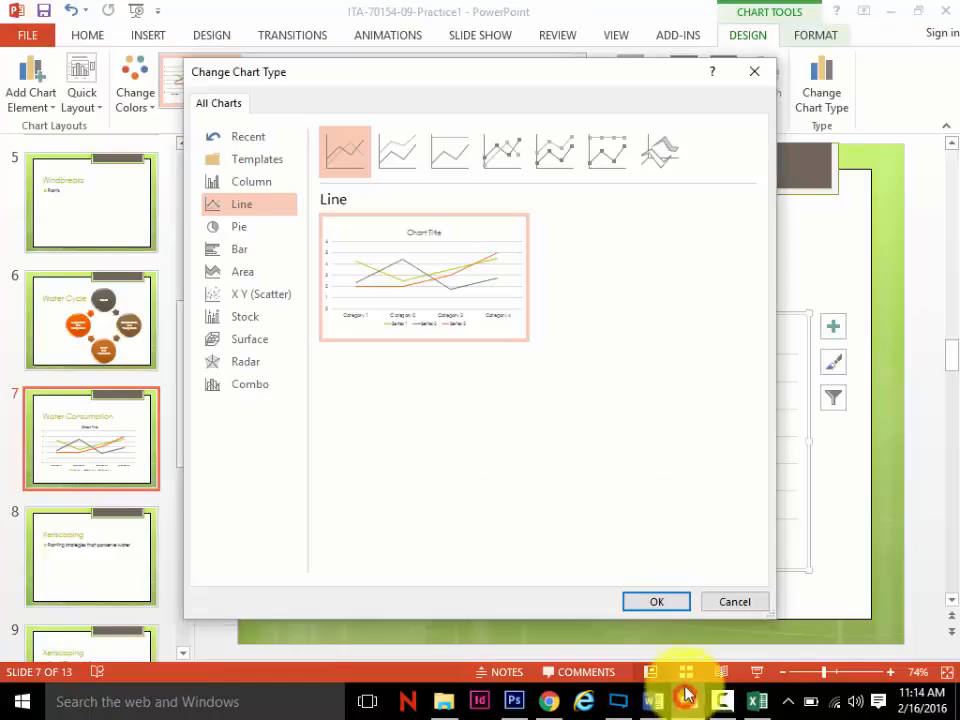
left_click(262, 183)
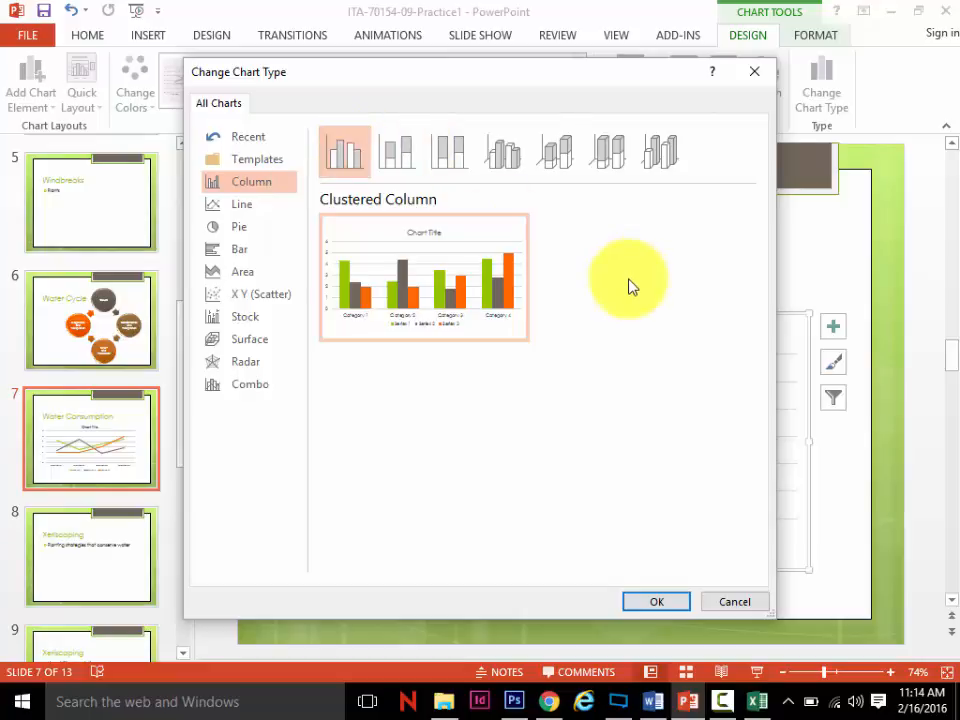
left_click(660, 604)
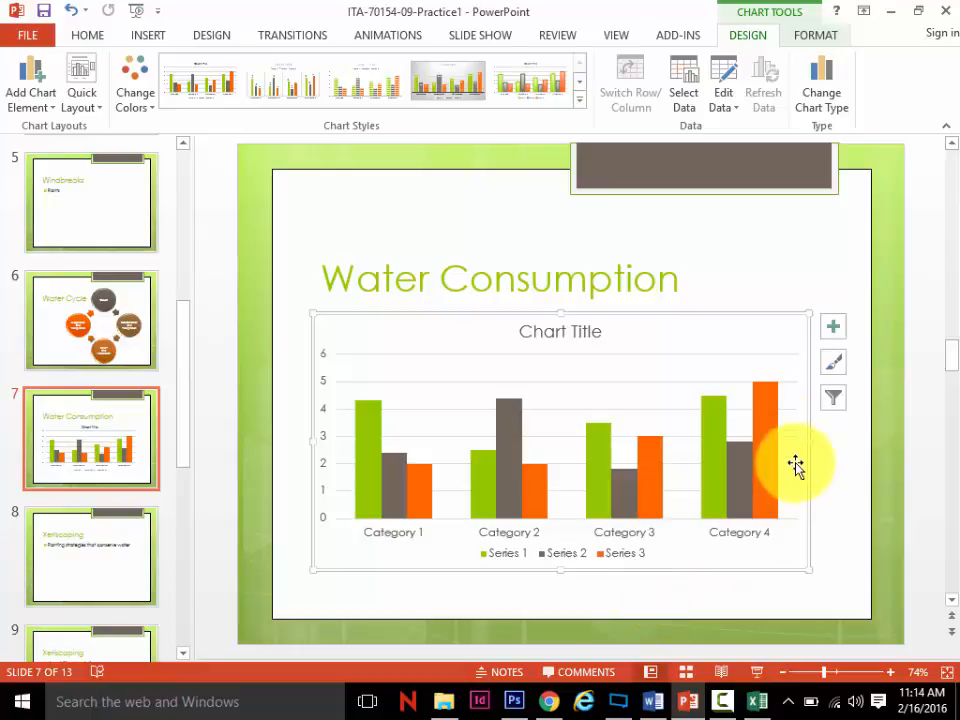
Step: Open the chart's data for editing, and copy the range A3:C13 from the ITA-70154-09-Practice2 workbook in Excel
left_click(724, 82)
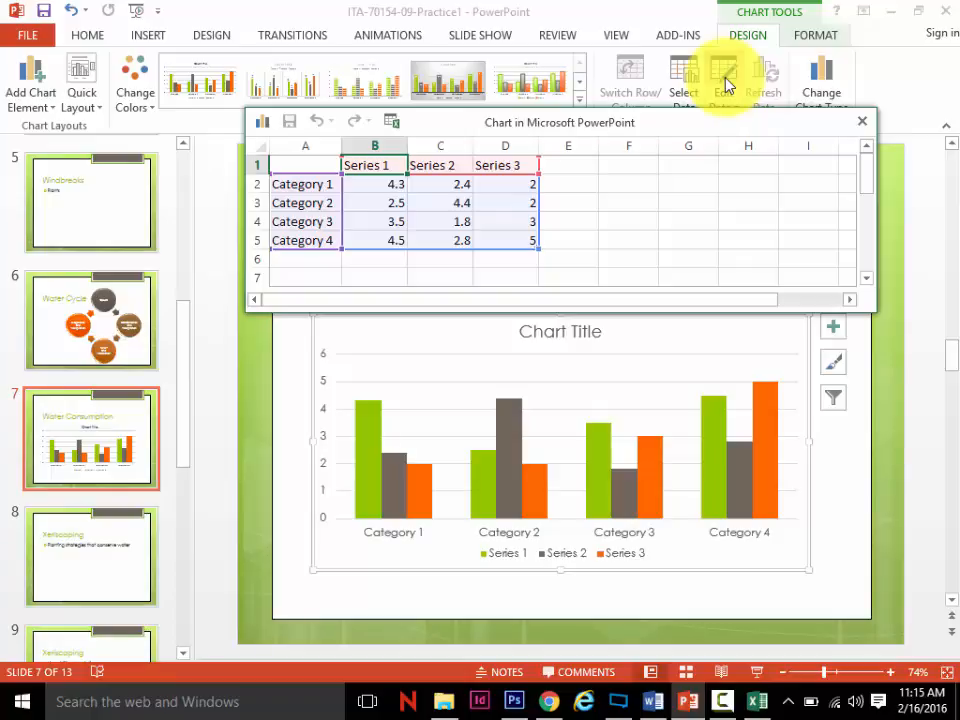
left_click(757, 703)
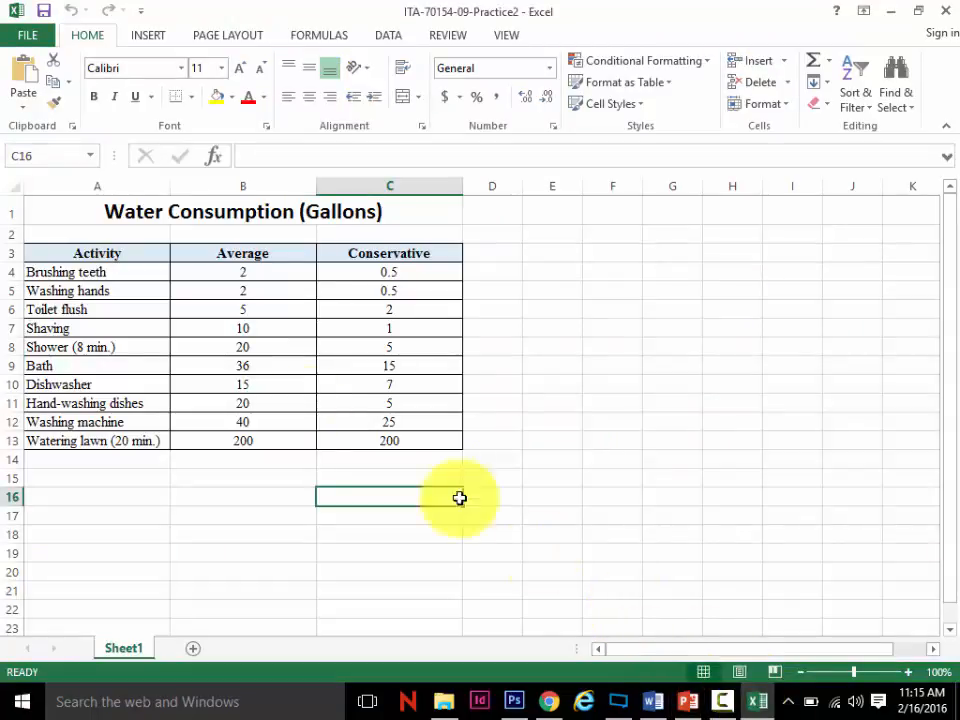
left_click_drag(49, 253, 371, 438)
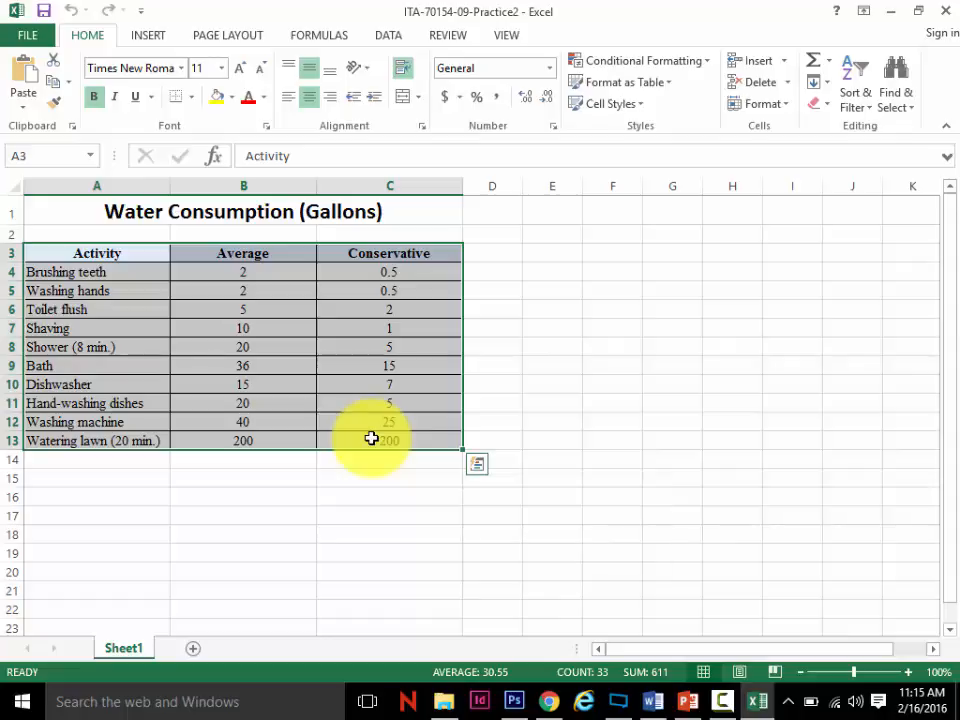
key("ctrl+c")
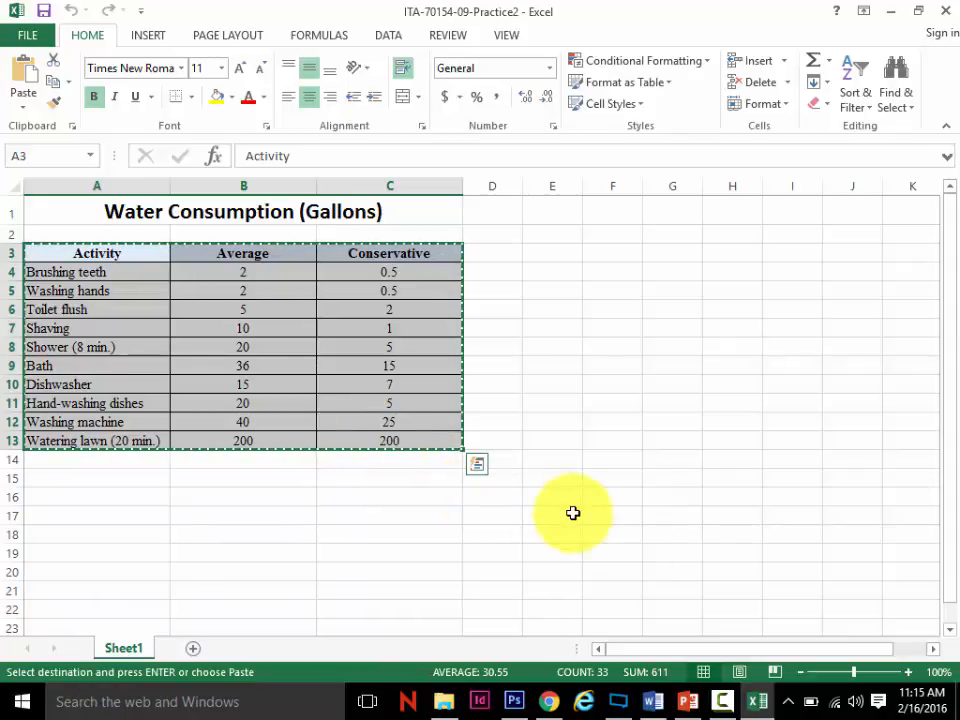
Step: Paste the copied data at cell A1 of the chart's data sheet in PowerPoint and delete the Series 3 column
left_click(688, 703)
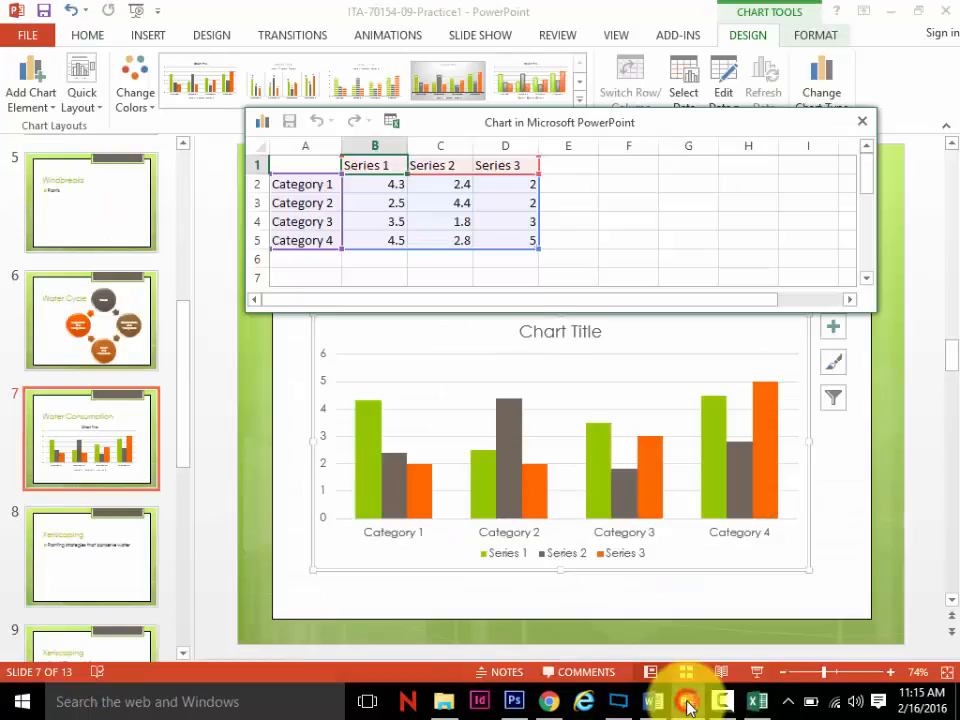
left_click(299, 164)
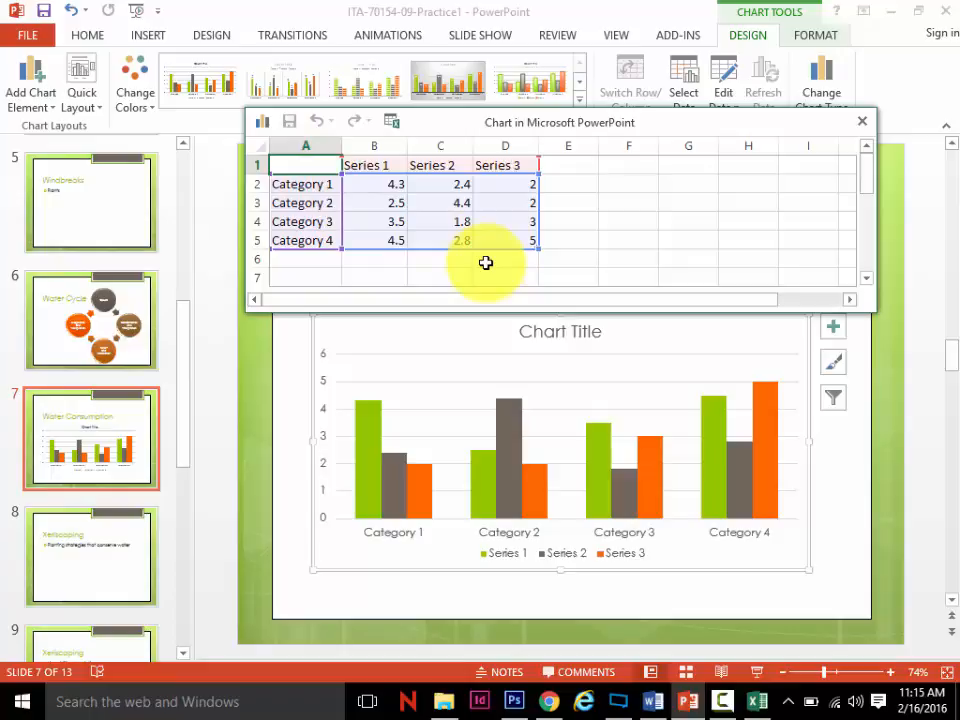
key("ctrl+v")
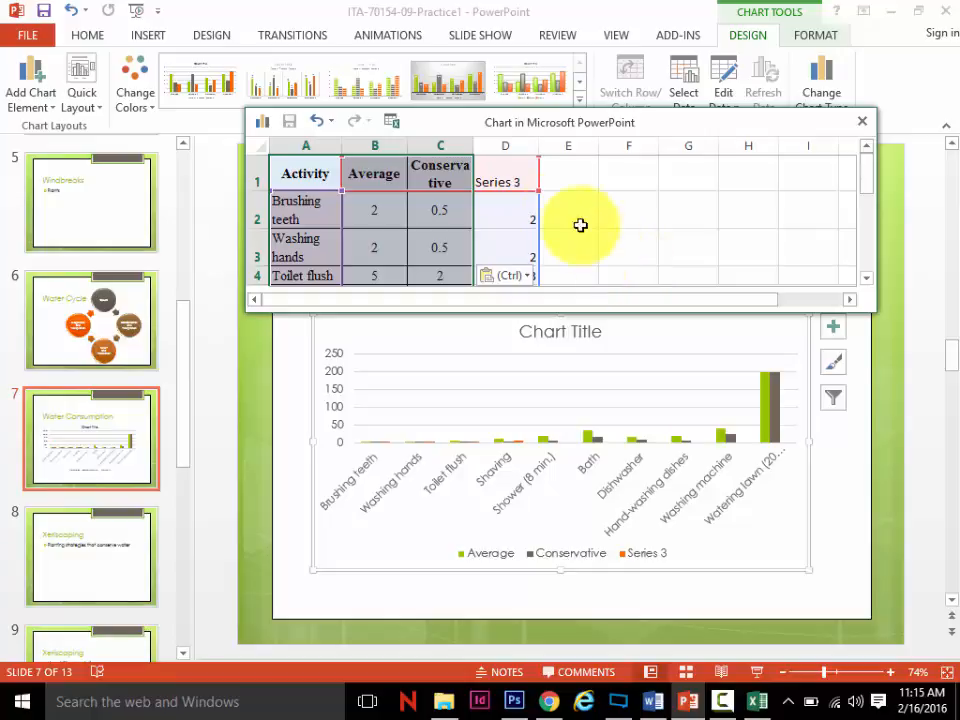
right_click(507, 143)
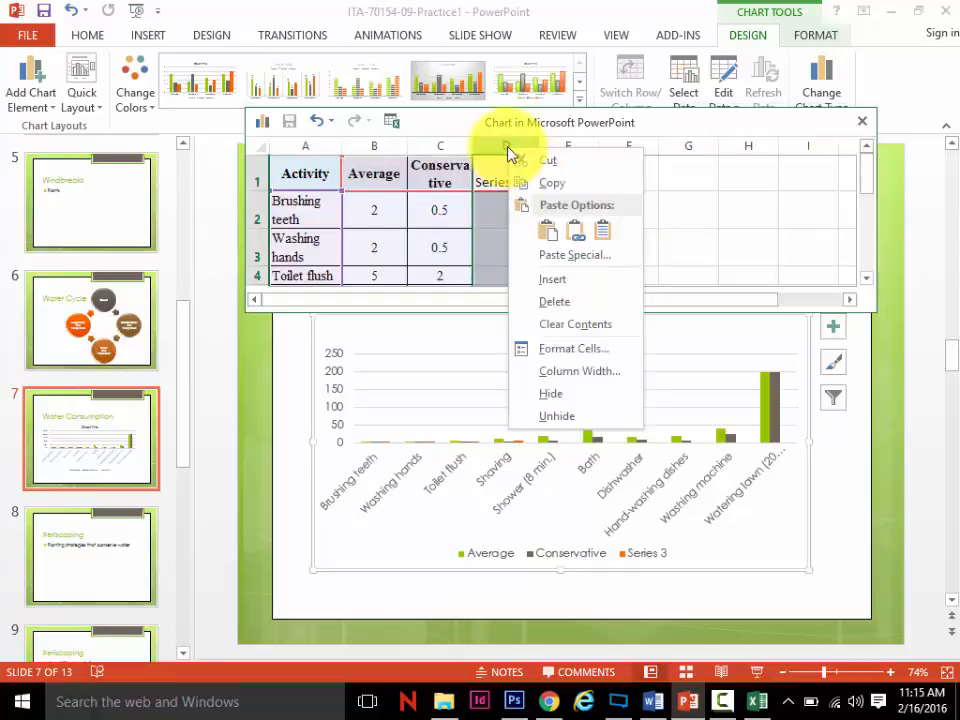
left_click(552, 304)
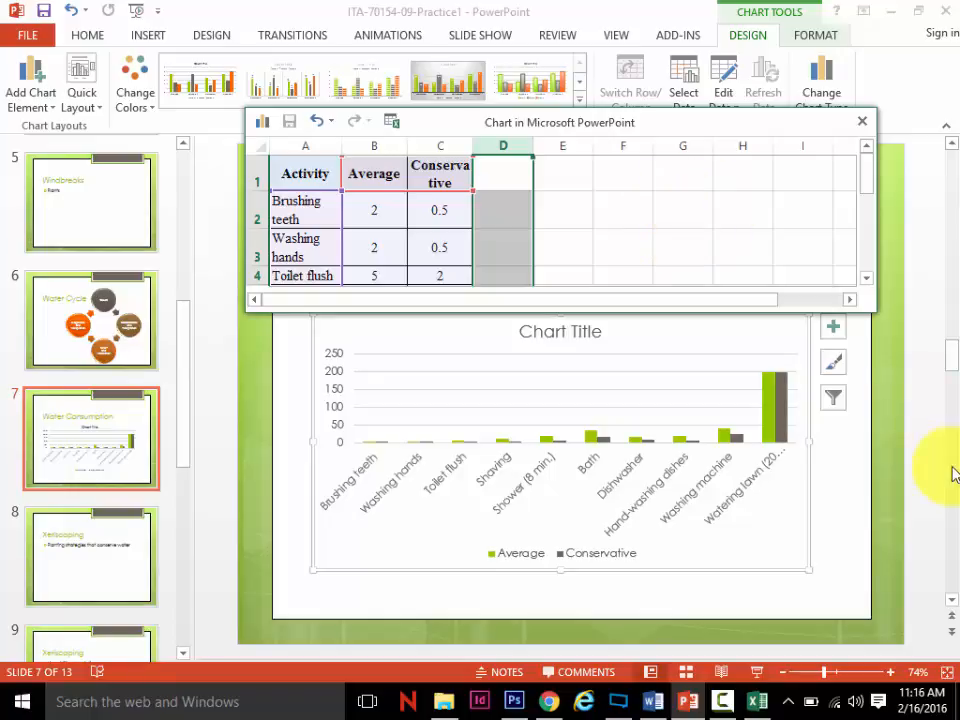
Step: Review the remaining Word instructions against the Excel source table and the replotted chart in PowerPoint
left_click(766, 702)
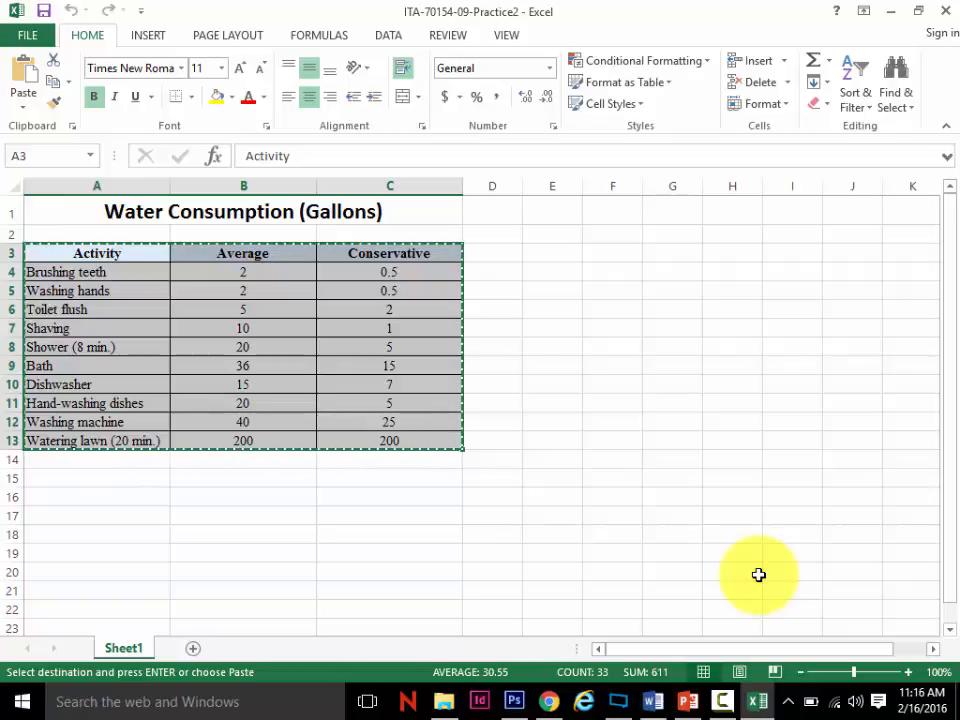
left_click(654, 703)
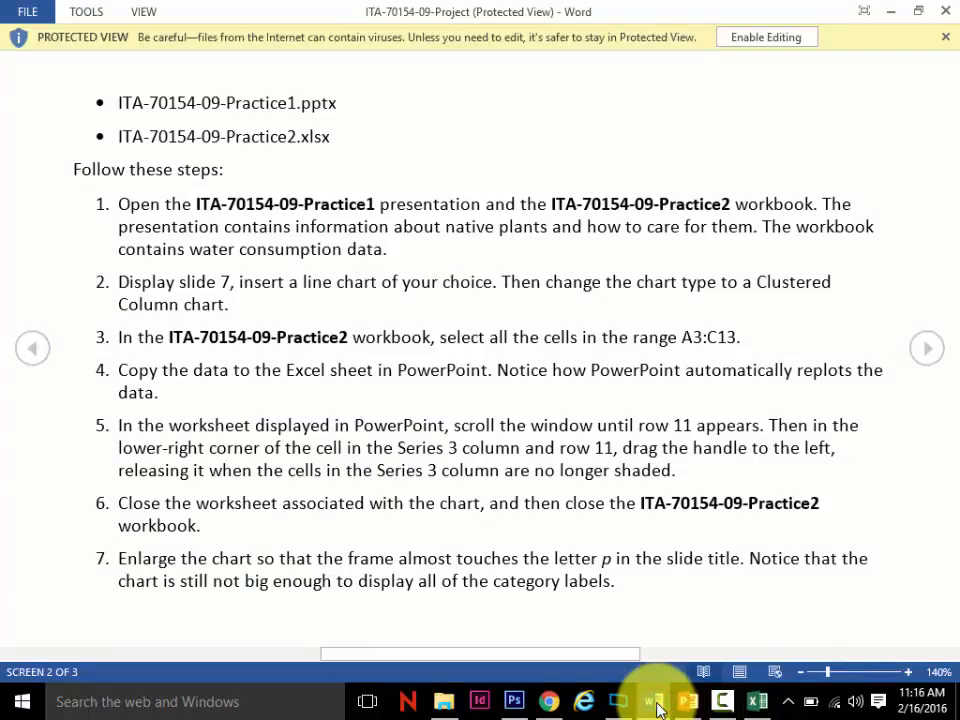
left_click(757, 701)
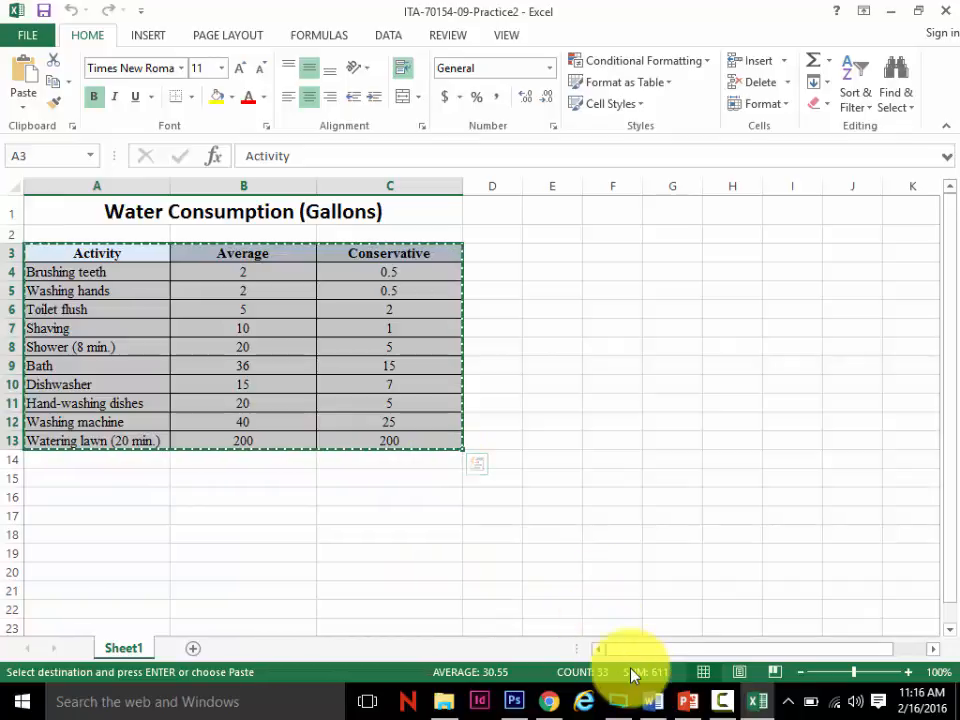
left_click(673, 697)
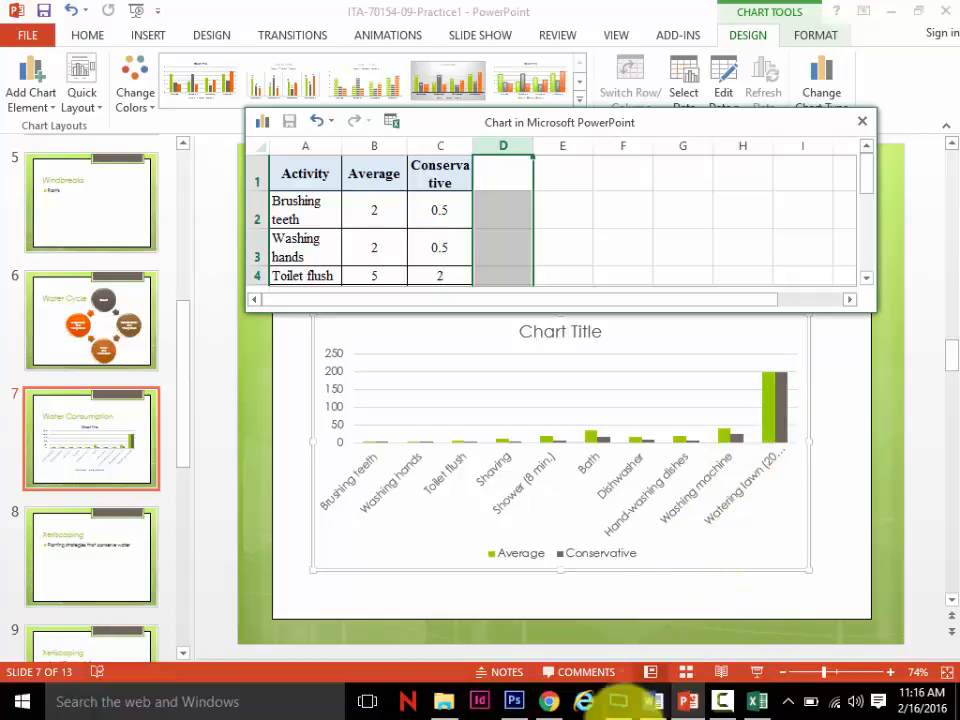
left_click(653, 702)
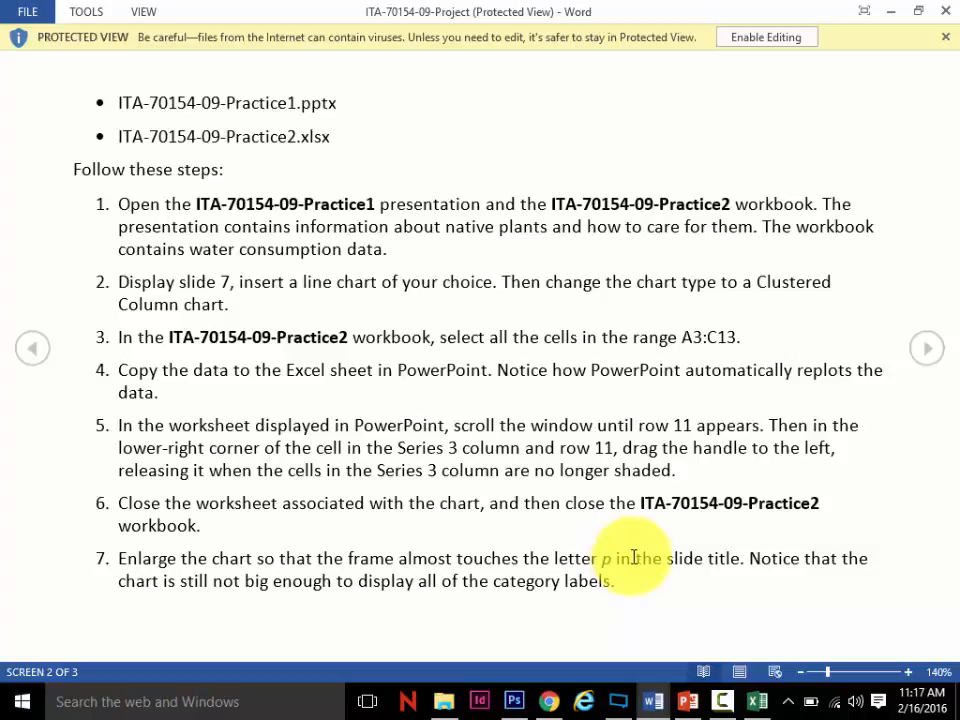
mouse_move(687, 704)
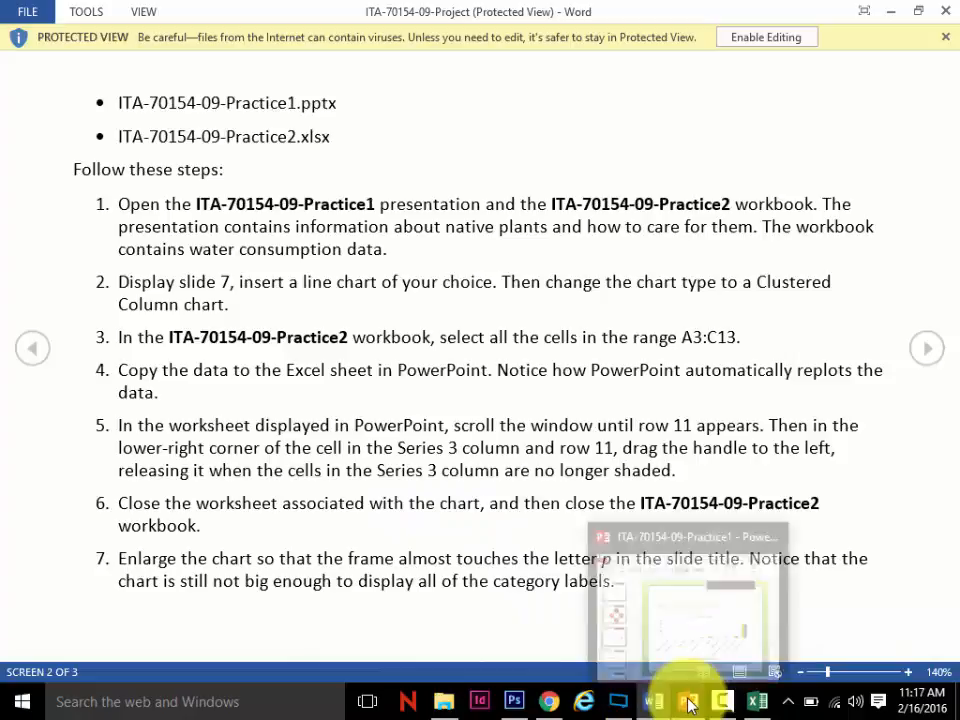
left_click(685, 703)
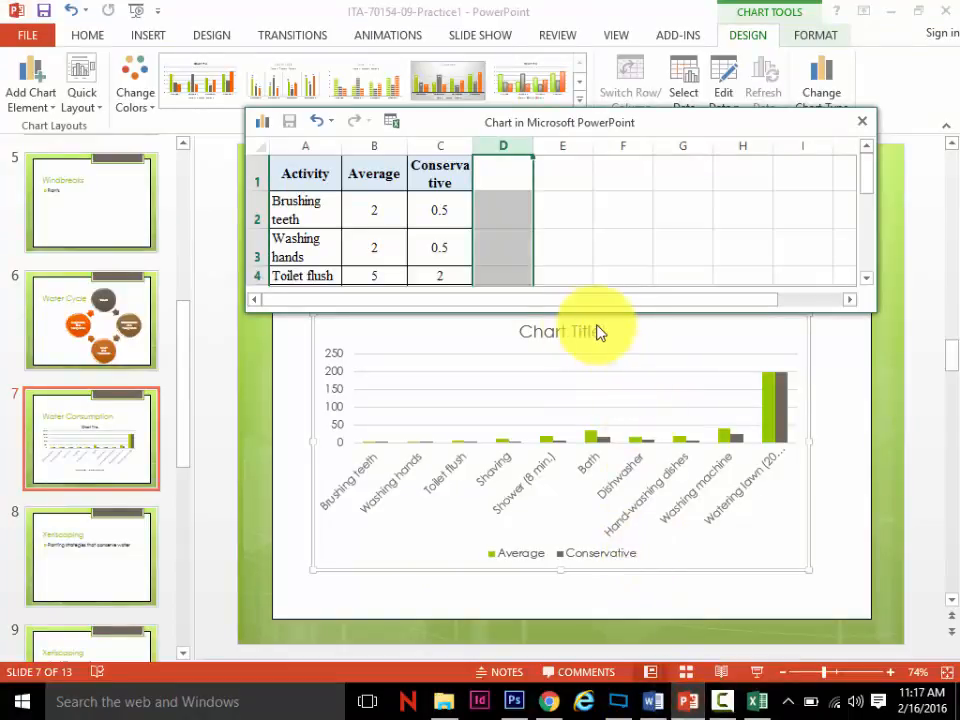
Step: Check the table heading in the Excel workbook and replace the PowerPoint chart's title with "Water Consumption (Gallons)"
left_click(760, 703)
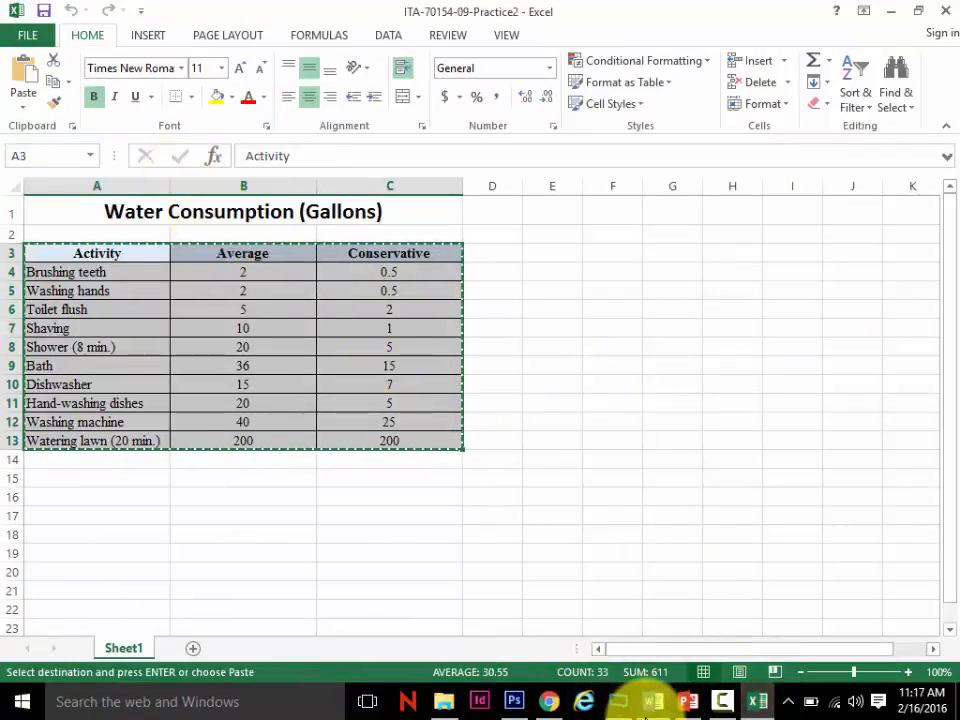
left_click(688, 703)
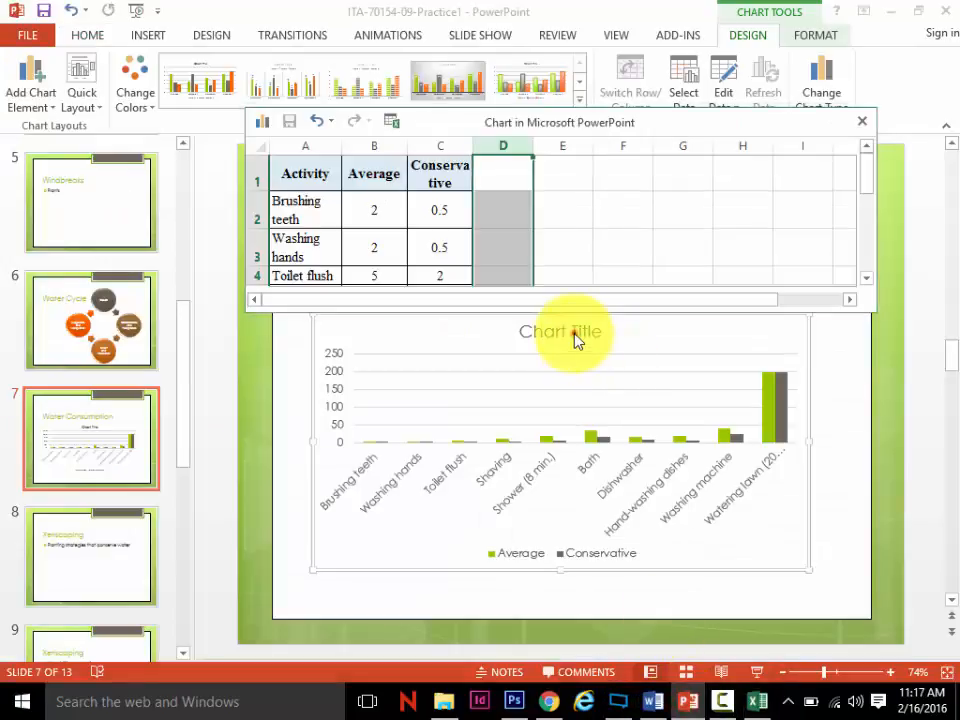
left_click(574, 334)
left_click(575, 333)
left_click(575, 333)
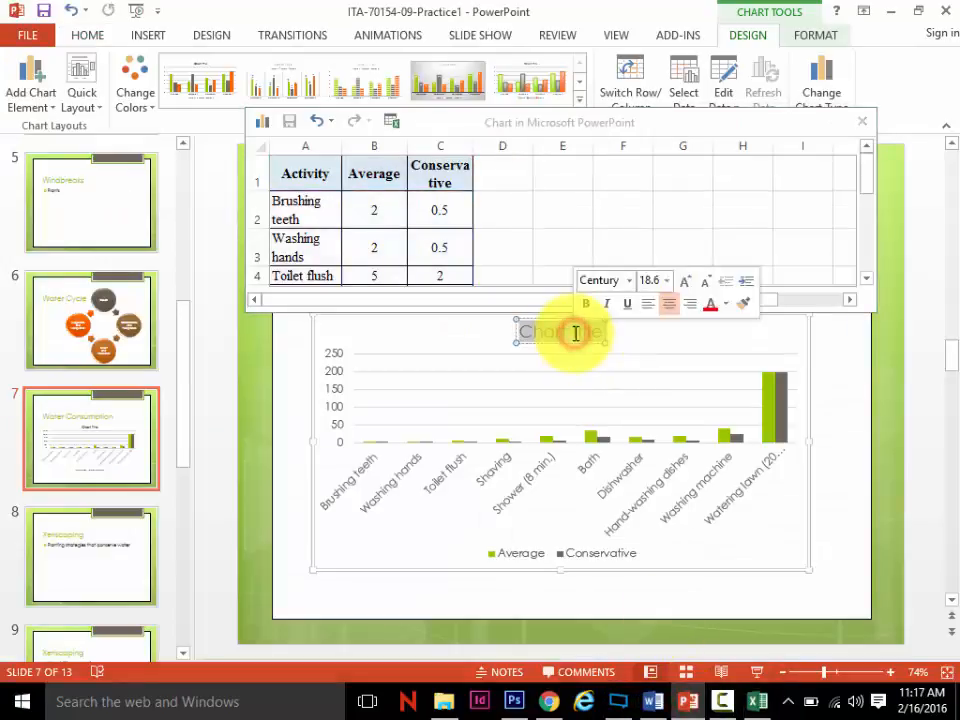
type("Water Con")
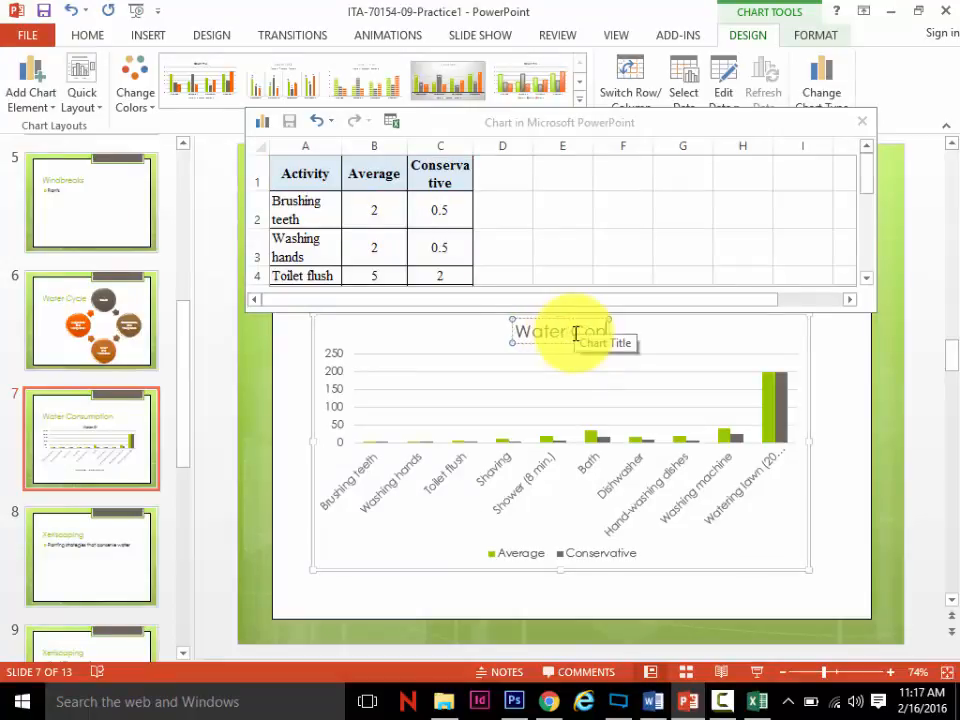
type("sumption (Gallons)")
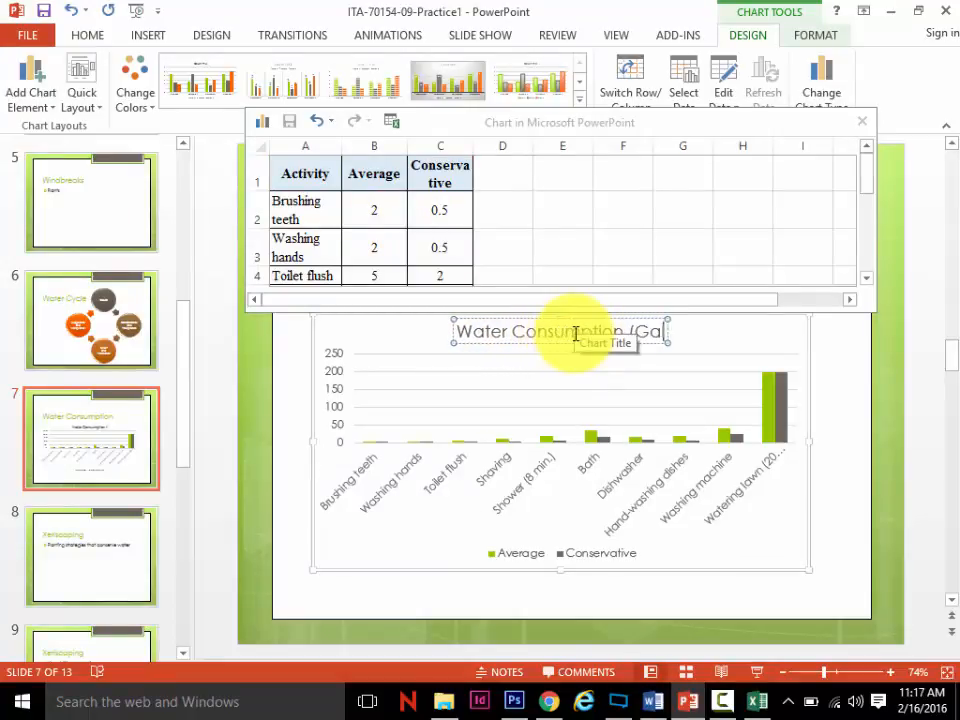
Step: Close the chart's data sheet and enlarge the chart frame to both sides and downward so it nearly fills the white slide area
left_click(862, 121)
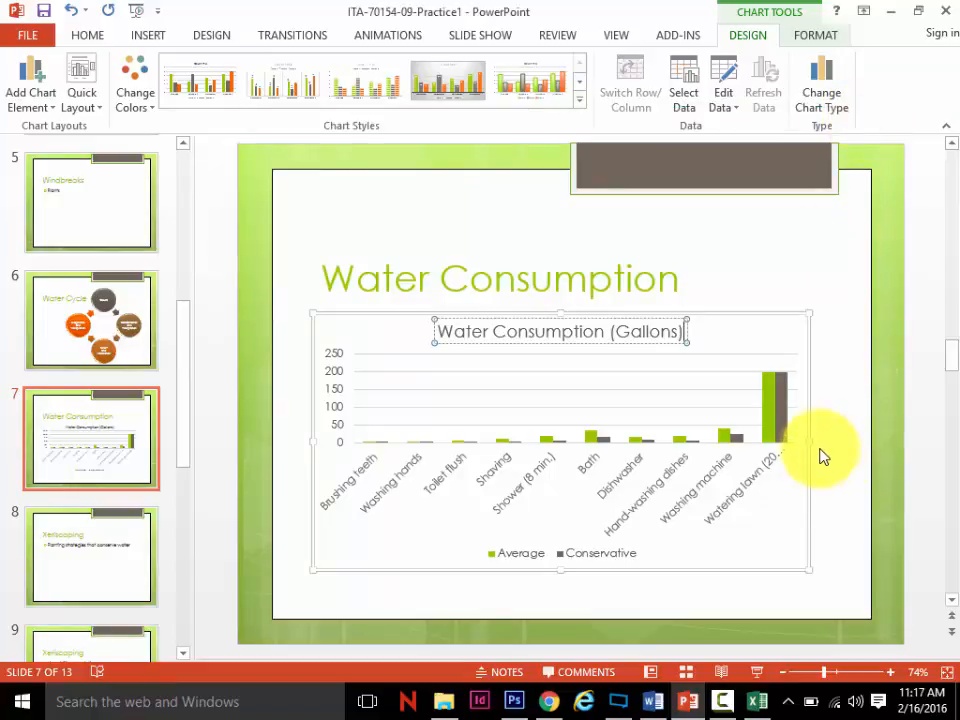
left_click_drag(808, 442, 850, 441)
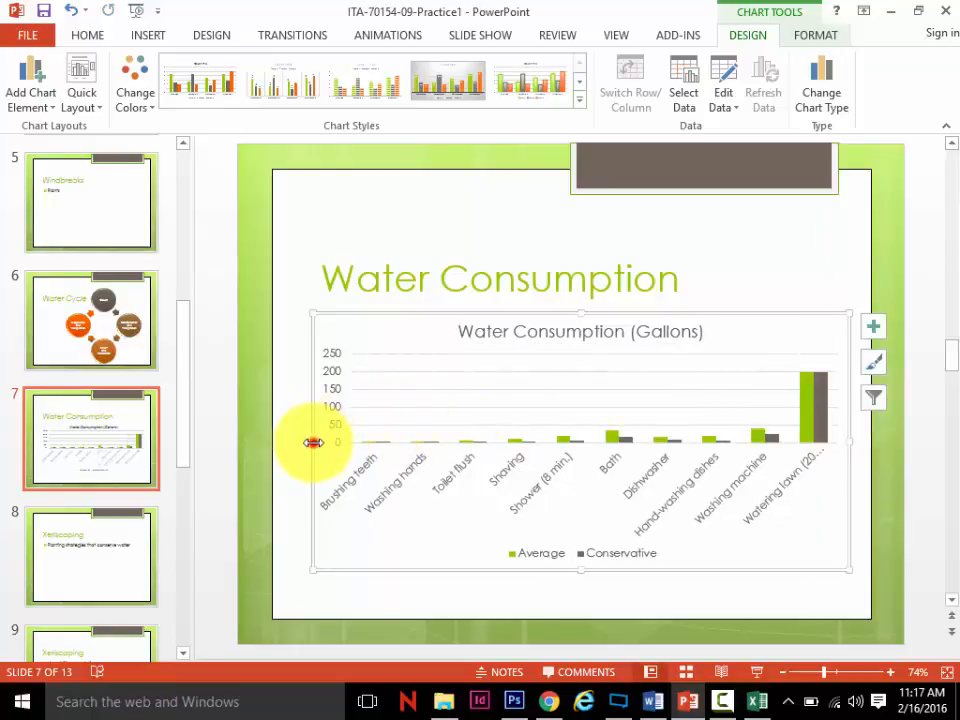
left_click_drag(313, 442, 285, 444)
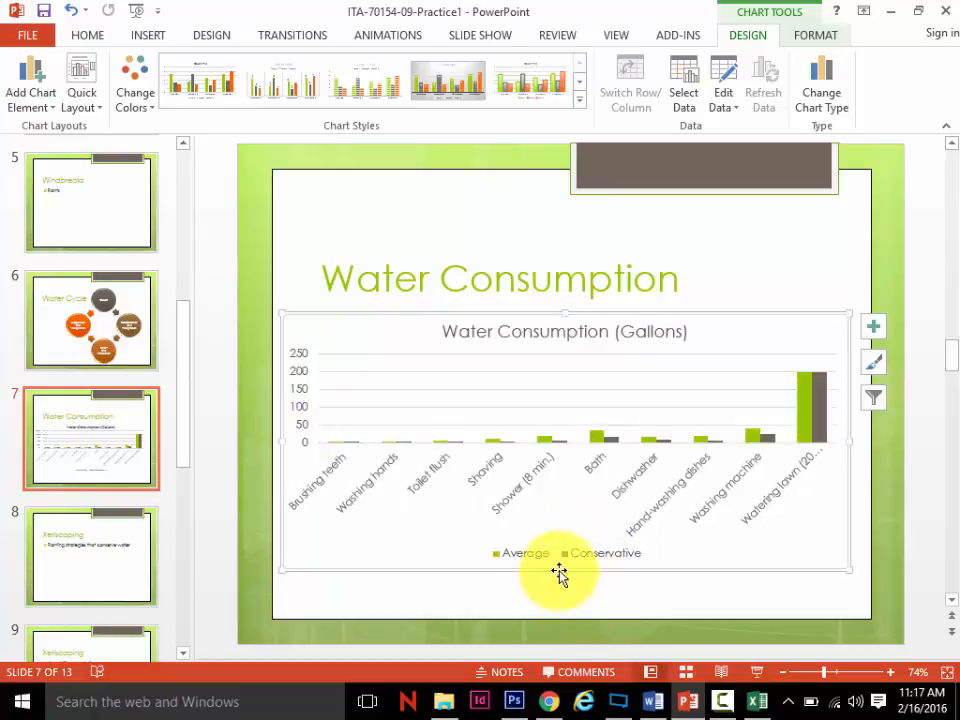
left_click_drag(563, 571, 563, 605)
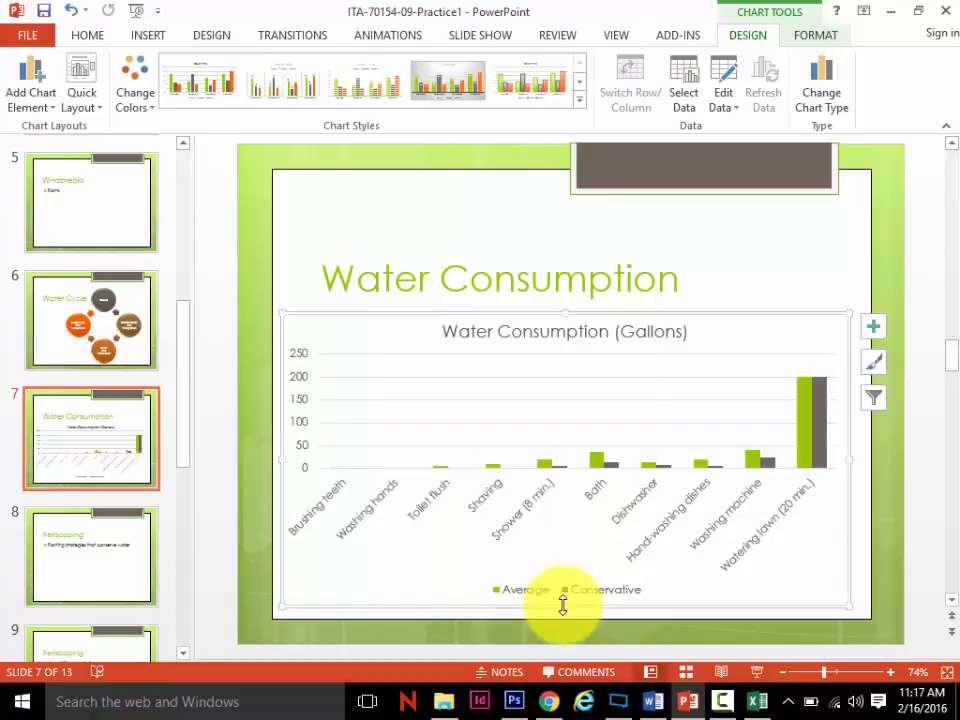
Step: Read the last page of the Word instructions, and open the PowerPoint chart's data for editing in a window tall enough to show row 11
left_click(655, 705)
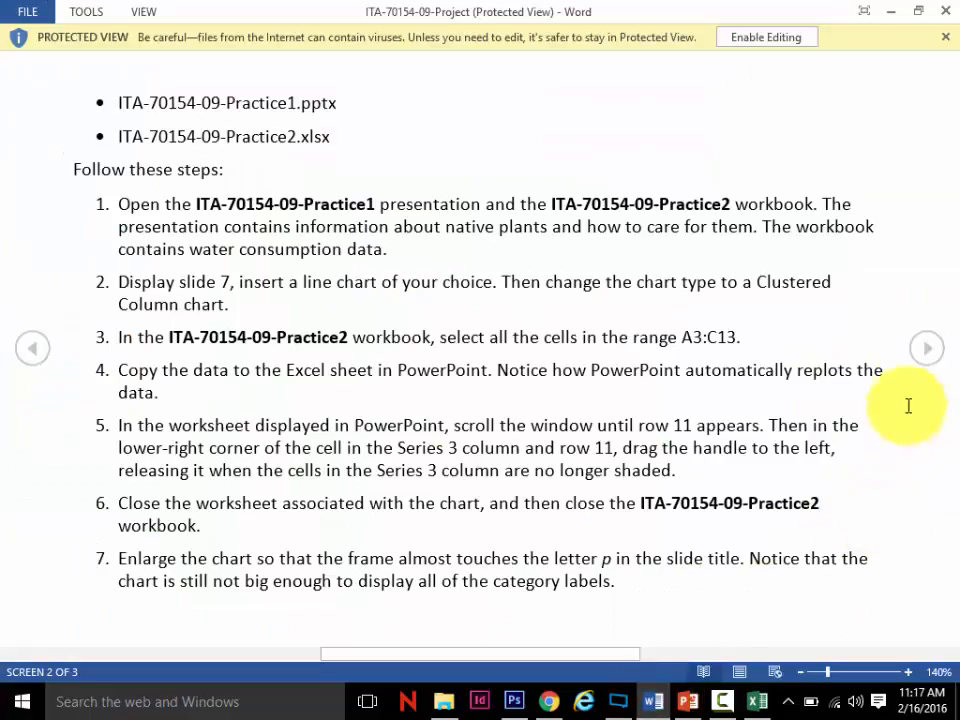
left_click(927, 350)
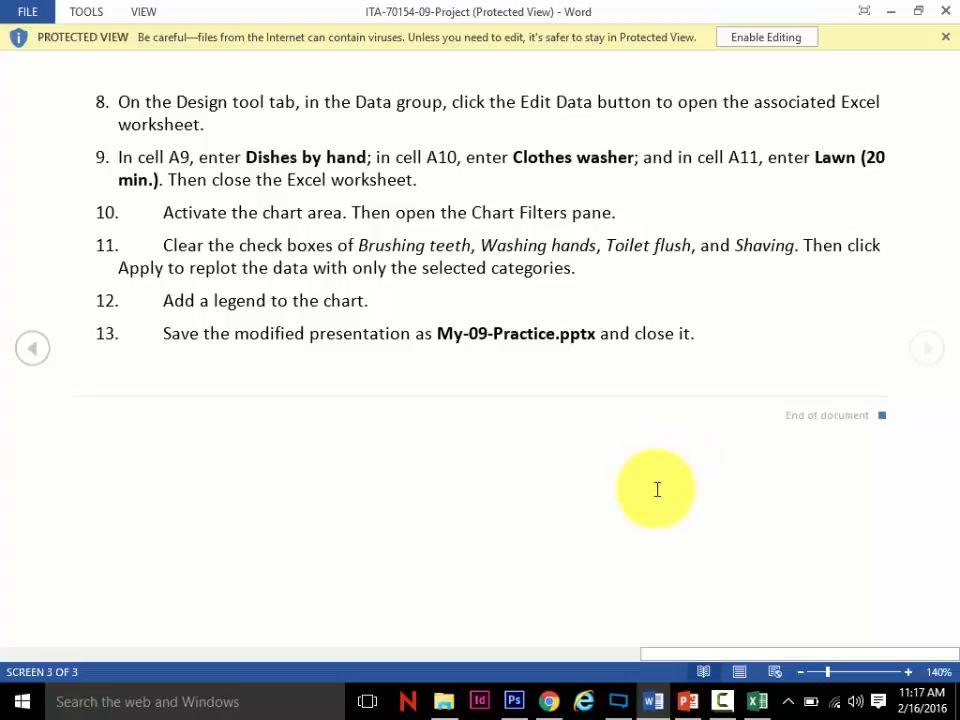
left_click(689, 704)
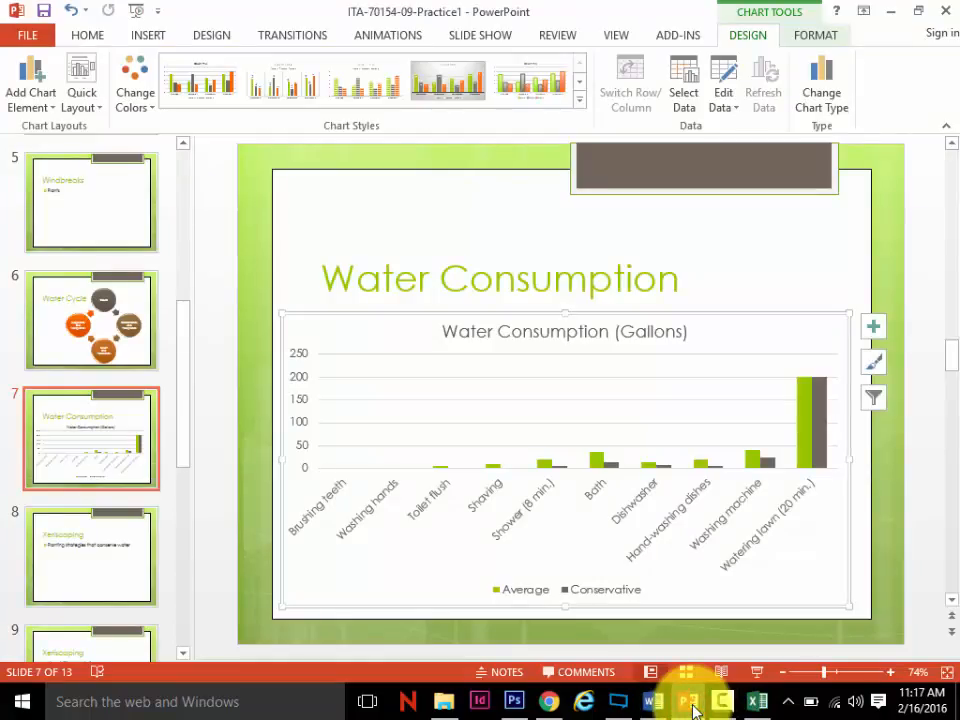
left_click(660, 705)
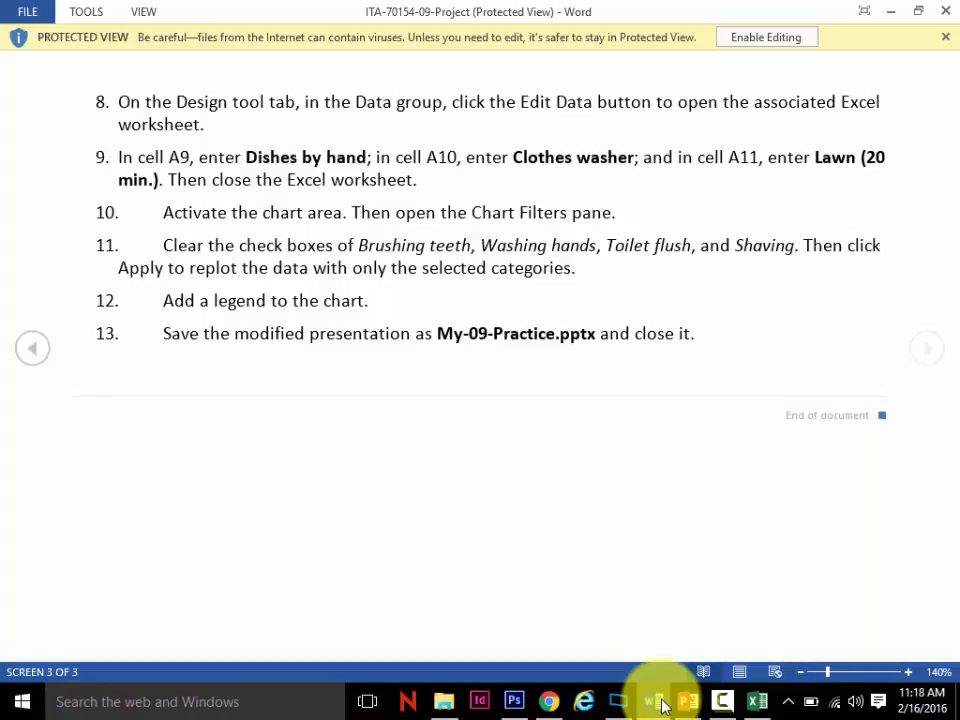
left_click(688, 701)
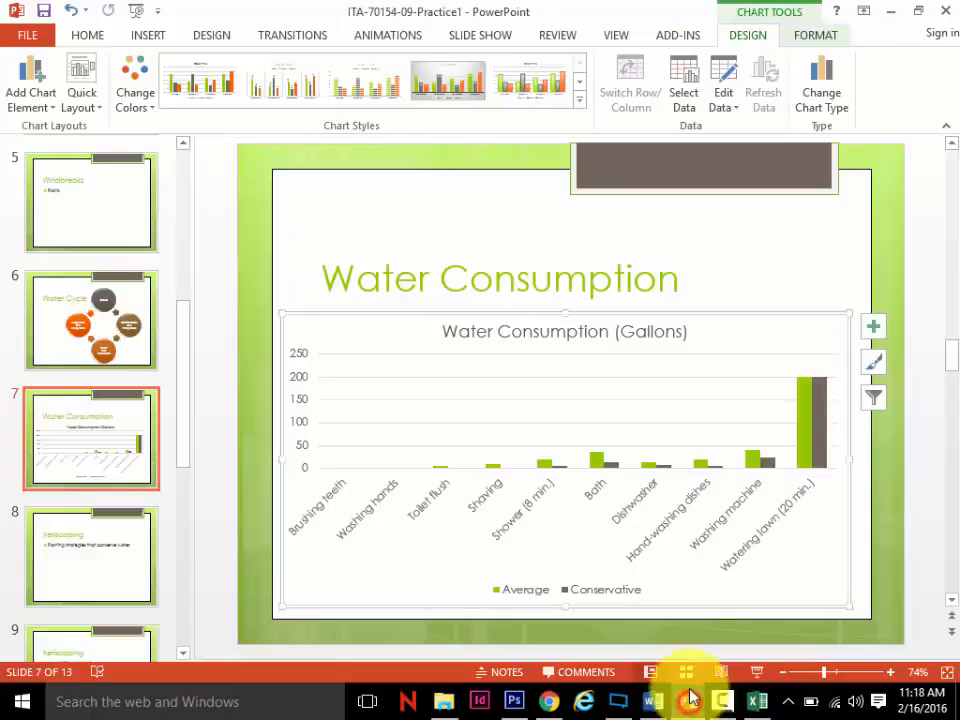
left_click(716, 85)
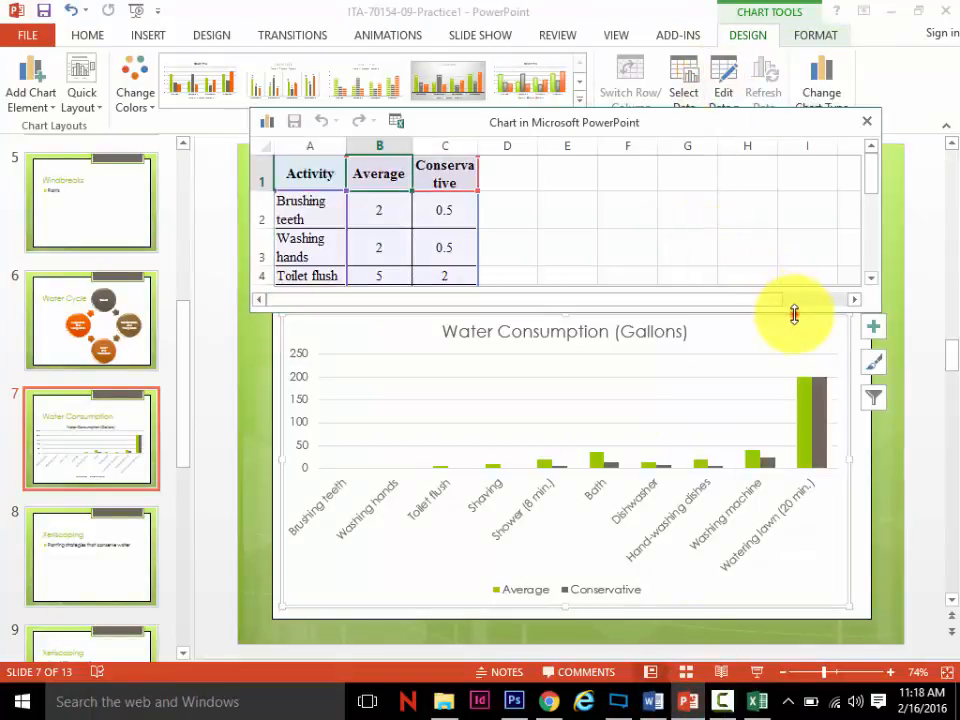
left_click(794, 314)
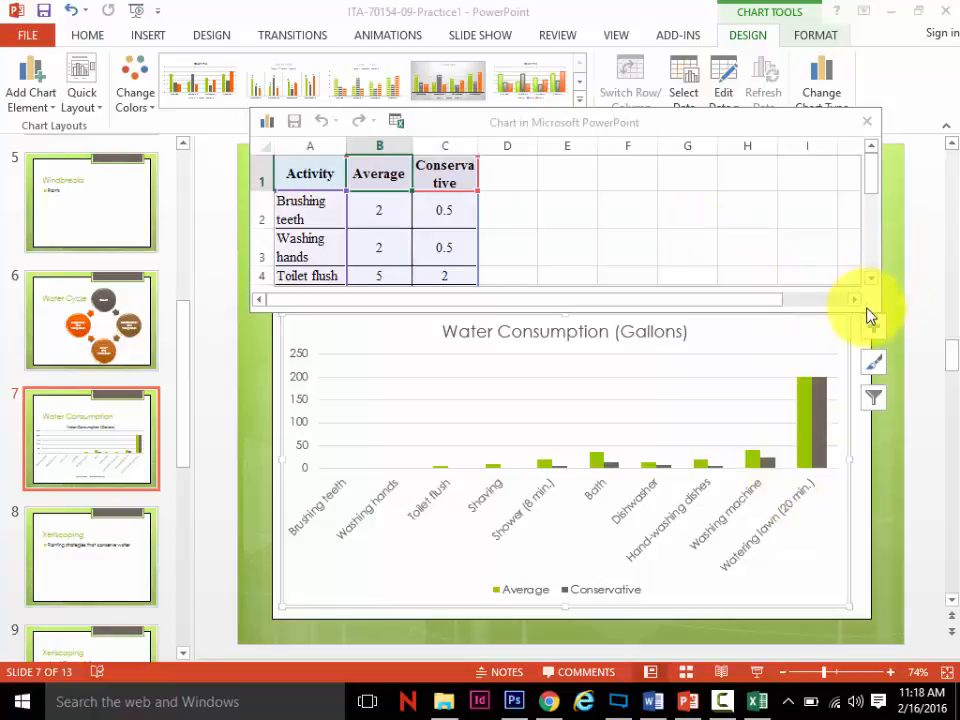
left_click_drag(859, 317, 856, 557)
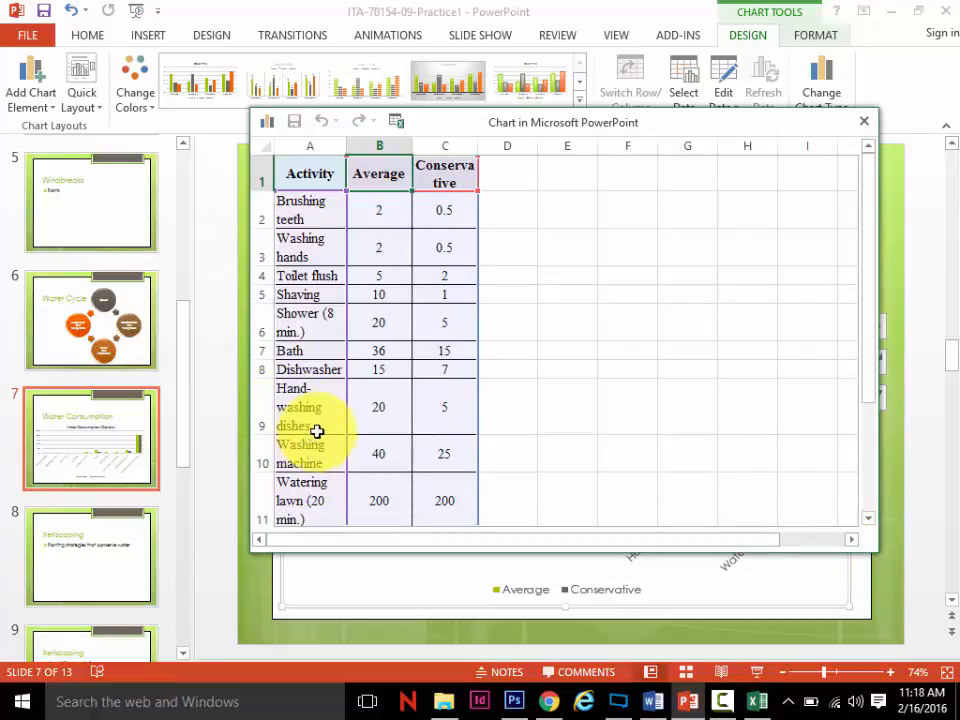
Step: In the chart's data sheet, enter "Dishes by hand" in cell A9 and "Clothes Washer" in A10, consulting the Word instructions
left_click(294, 411)
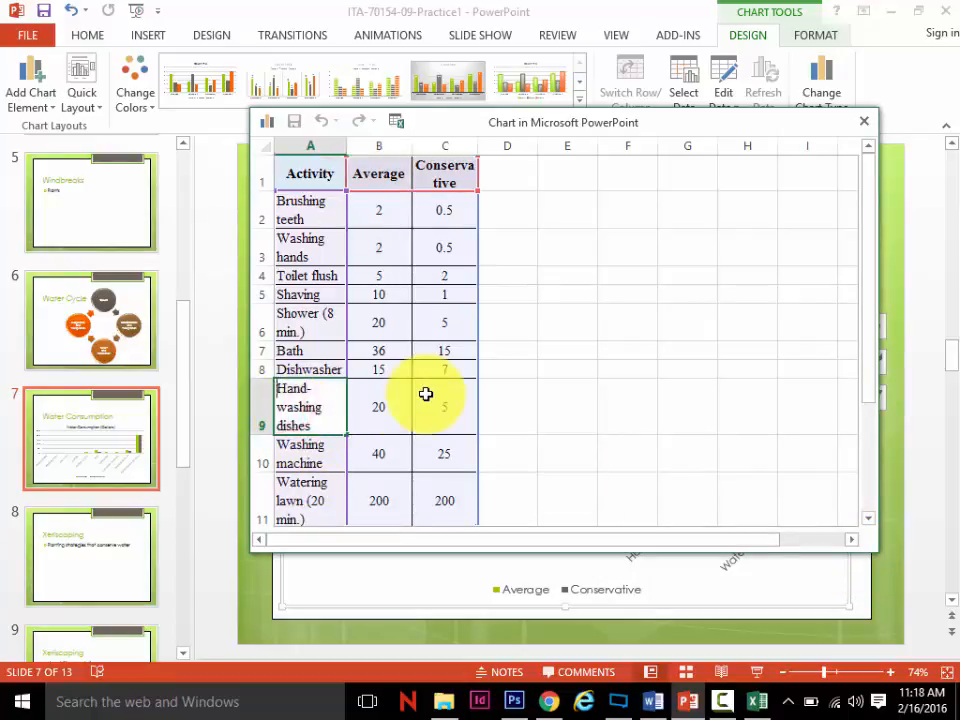
type("Dishes by hand")
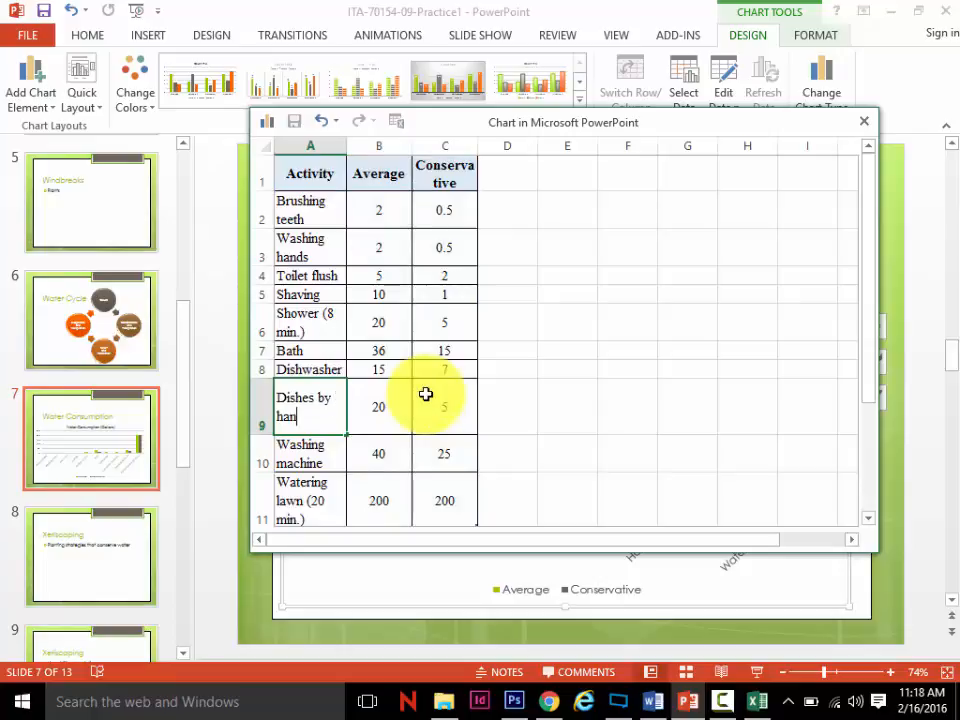
key("Return")
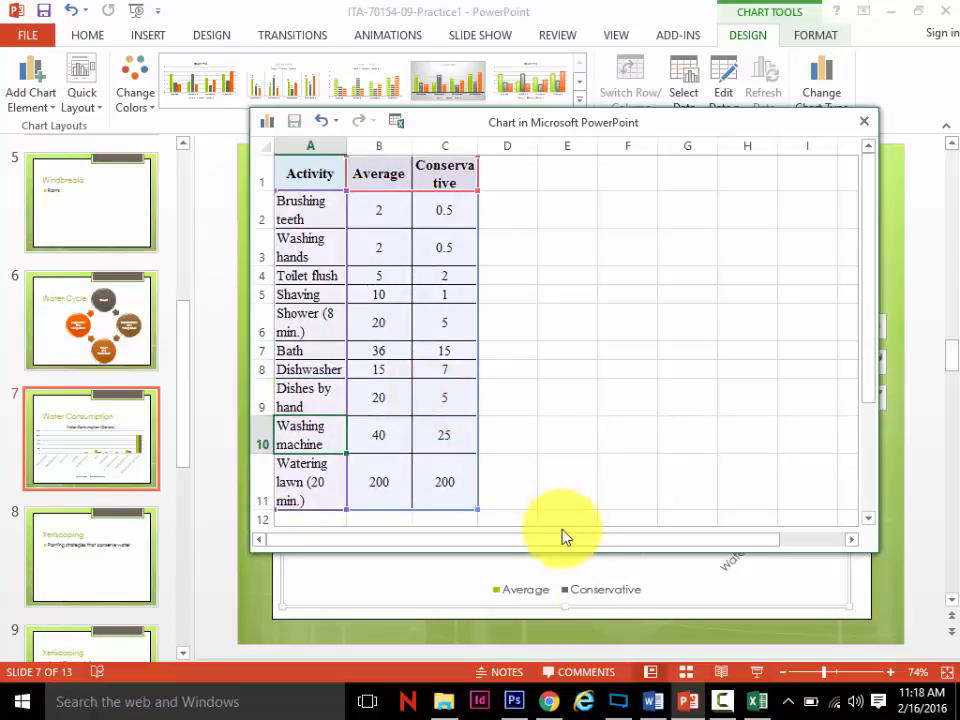
left_click(653, 701)
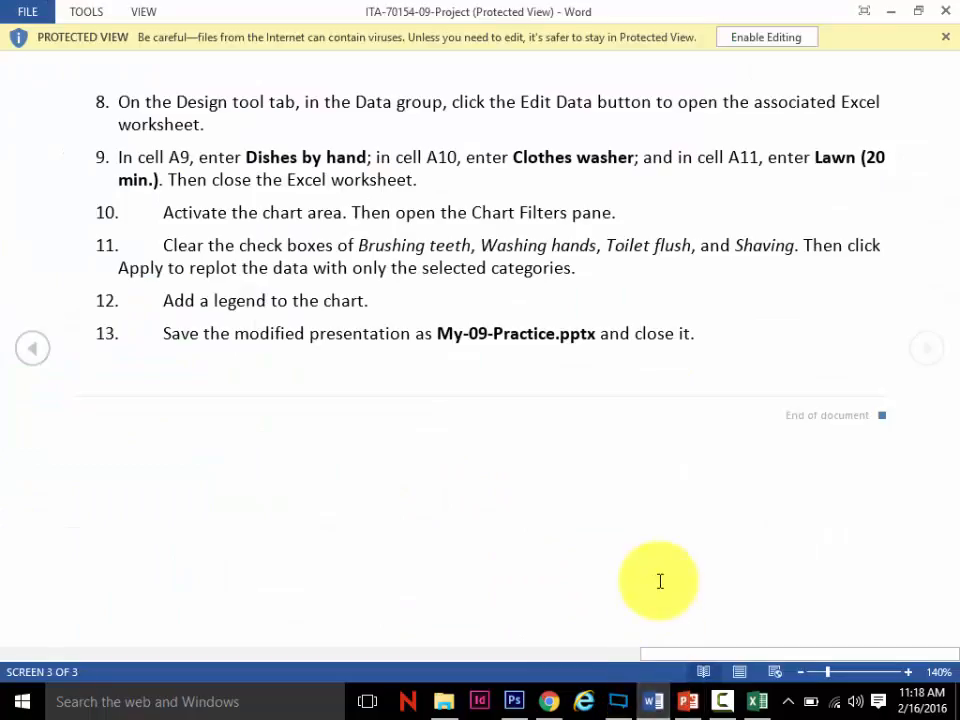
mouse_move(703, 712)
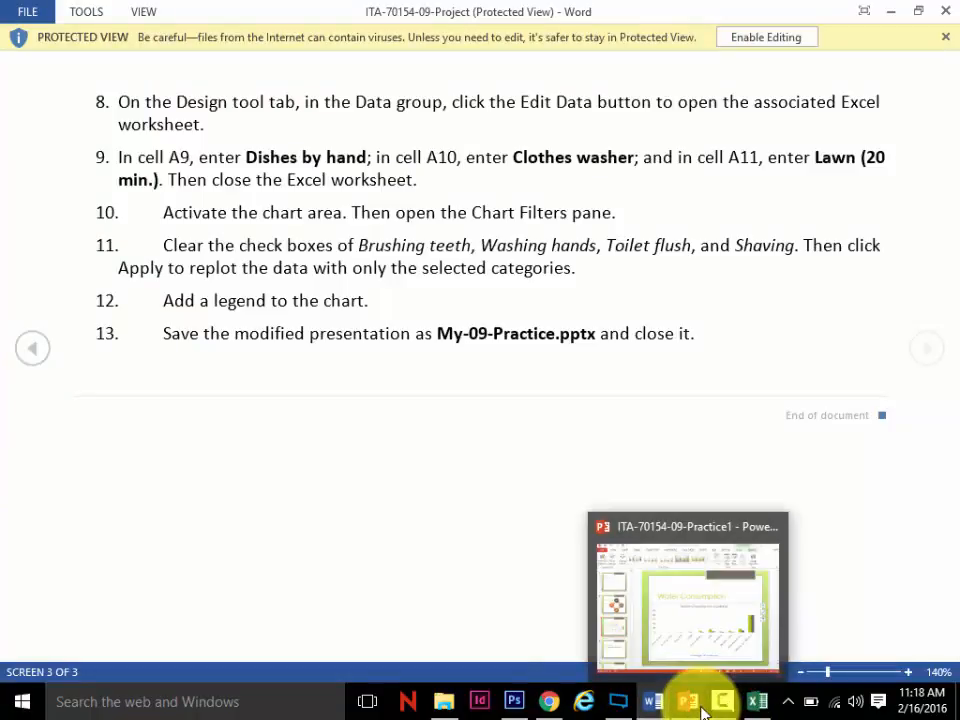
left_click(701, 708)
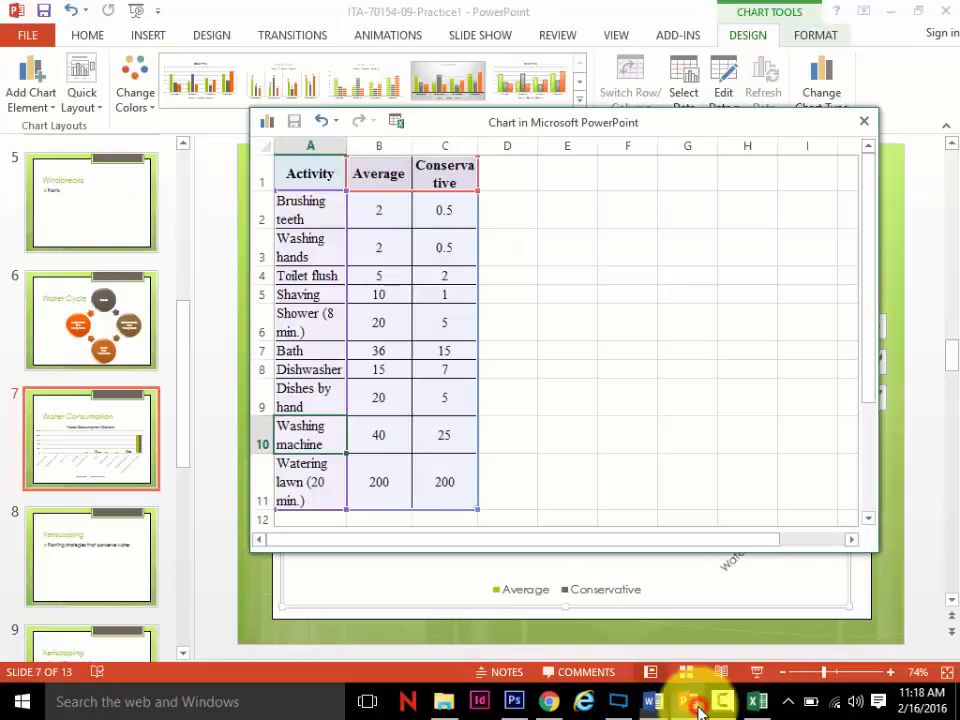
type("C")
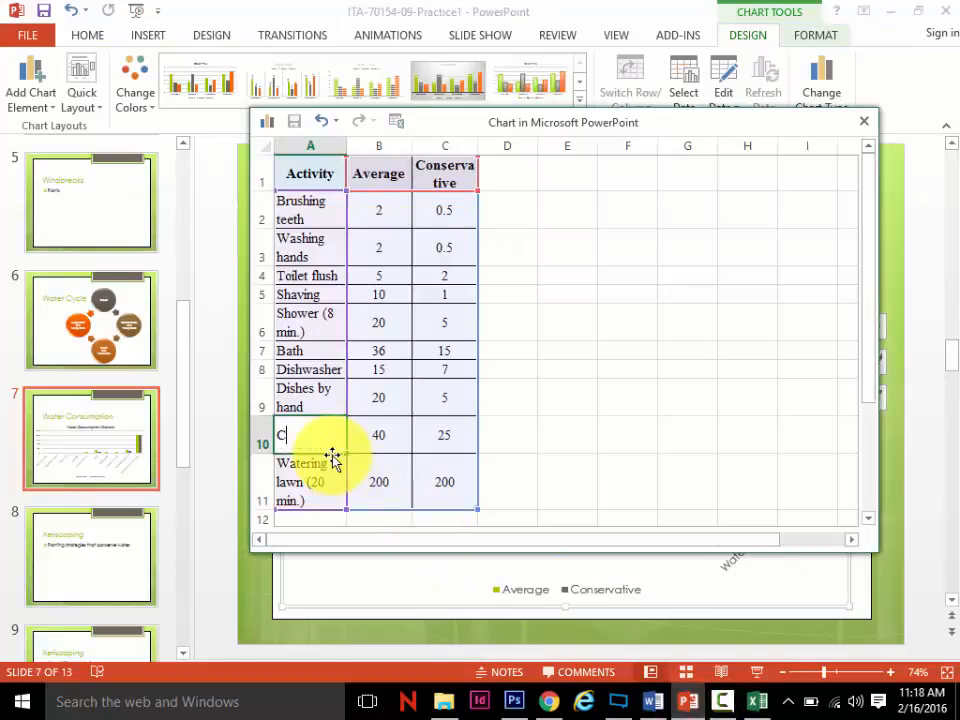
type("lothes Wash")
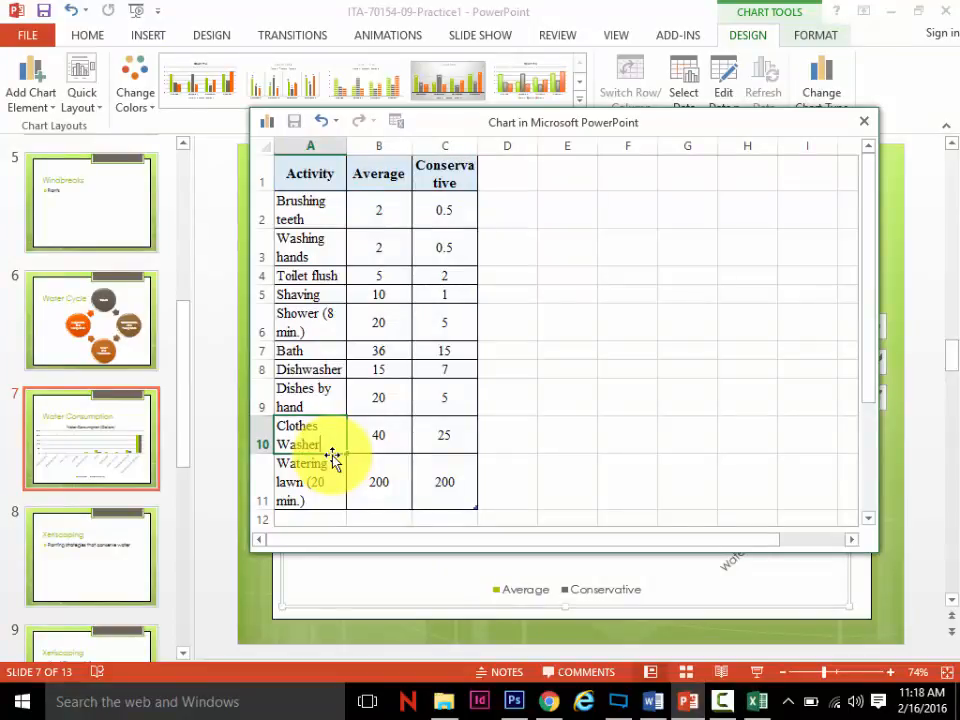
type("er")
key("Return")
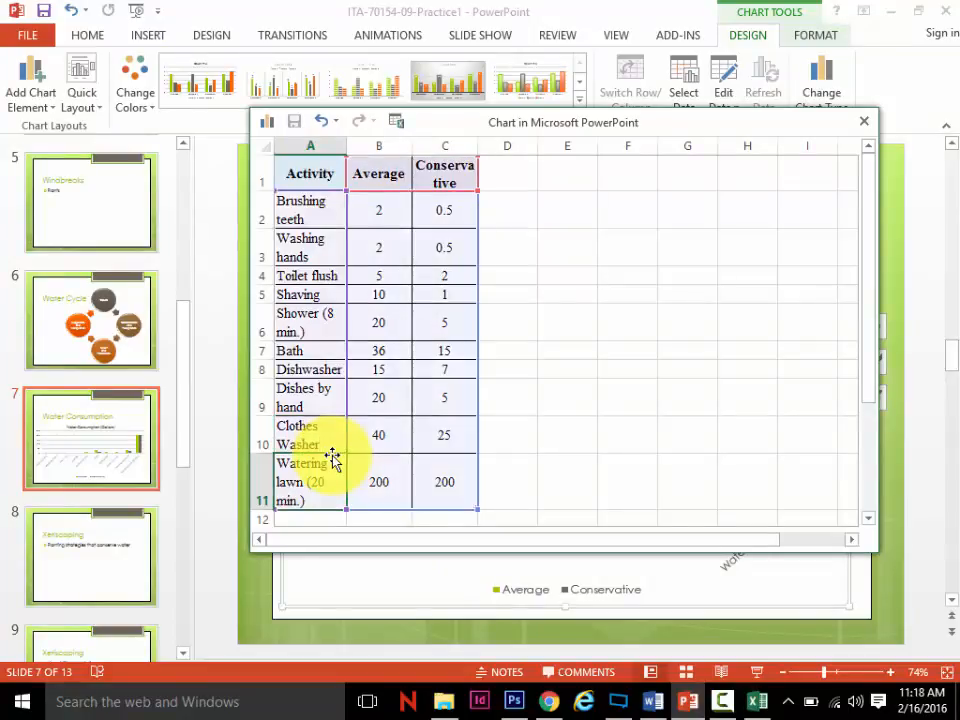
Step: Check the label in the Word instructions, enter "Lawn (20 min)" in cell A11 of the chart's data sheet, and close the sheet
left_click_drag(714, 124, 686, 200)
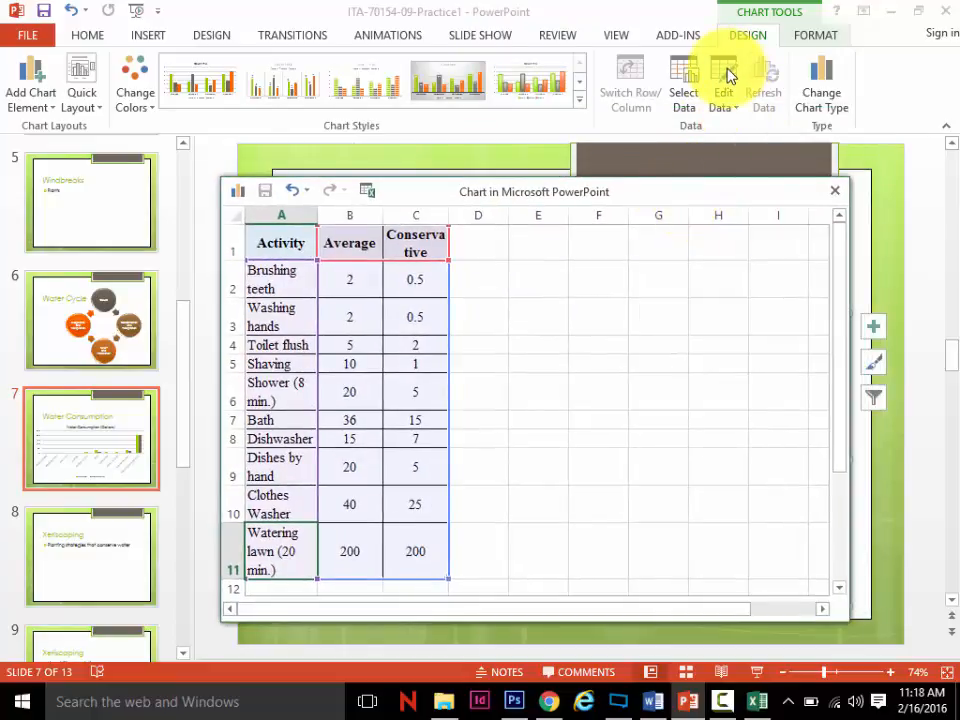
left_click(757, 711)
left_click(653, 706)
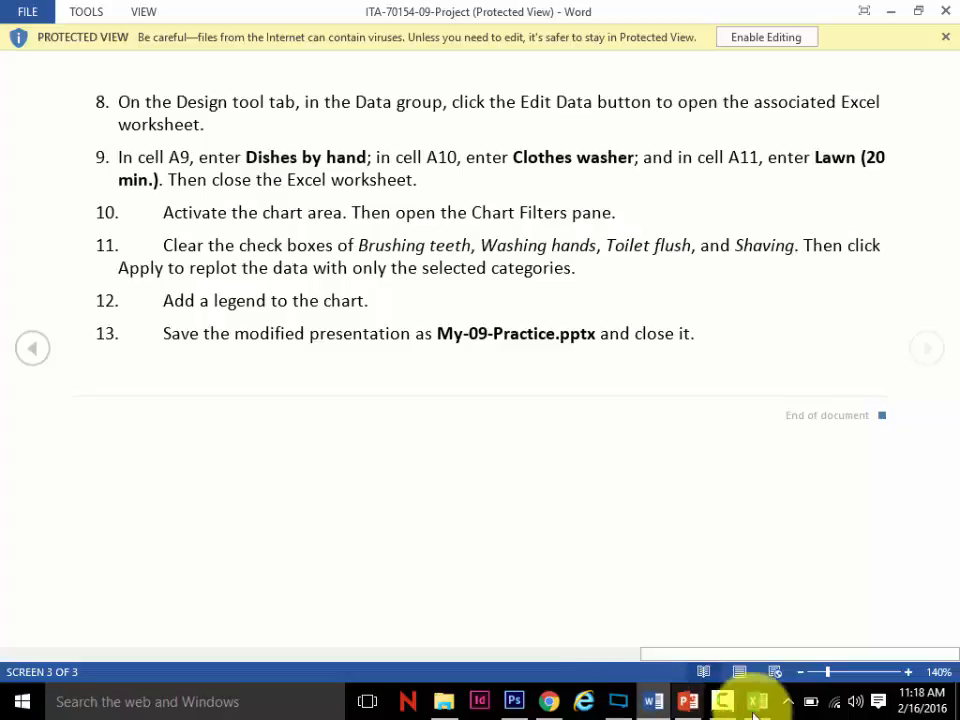
left_click(689, 700)
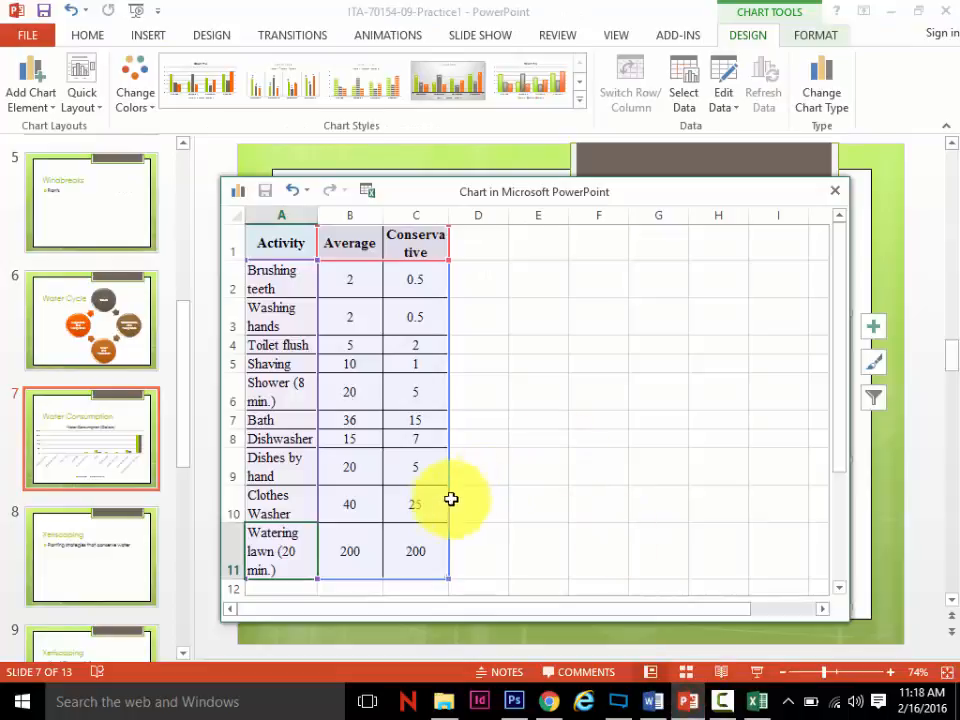
left_click(286, 551)
type("Lawn")
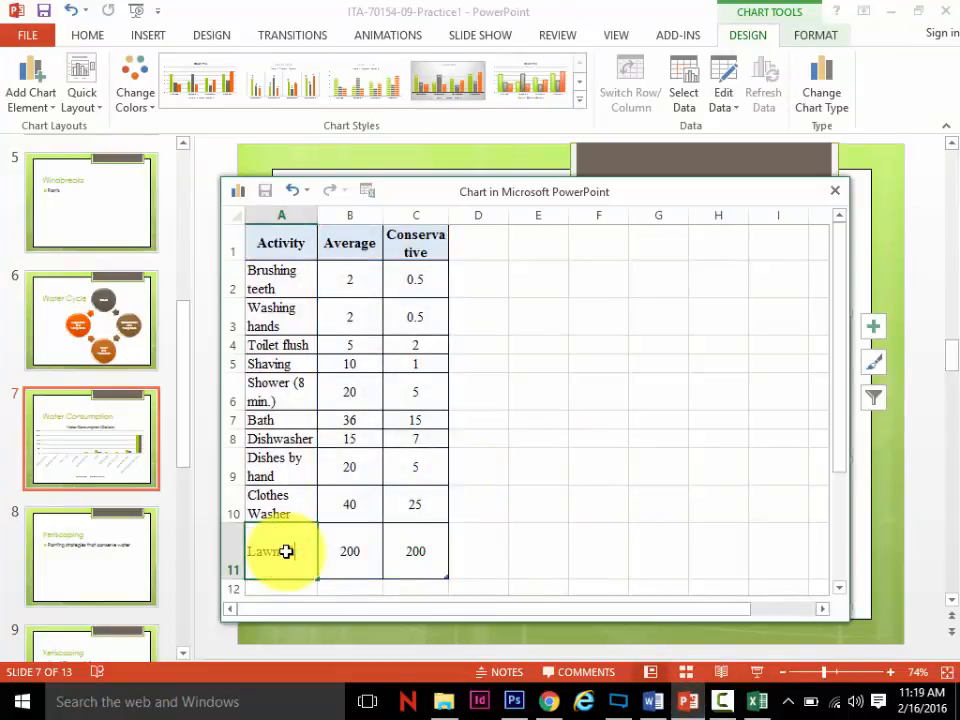
type(" (20 min)")
key("Return")
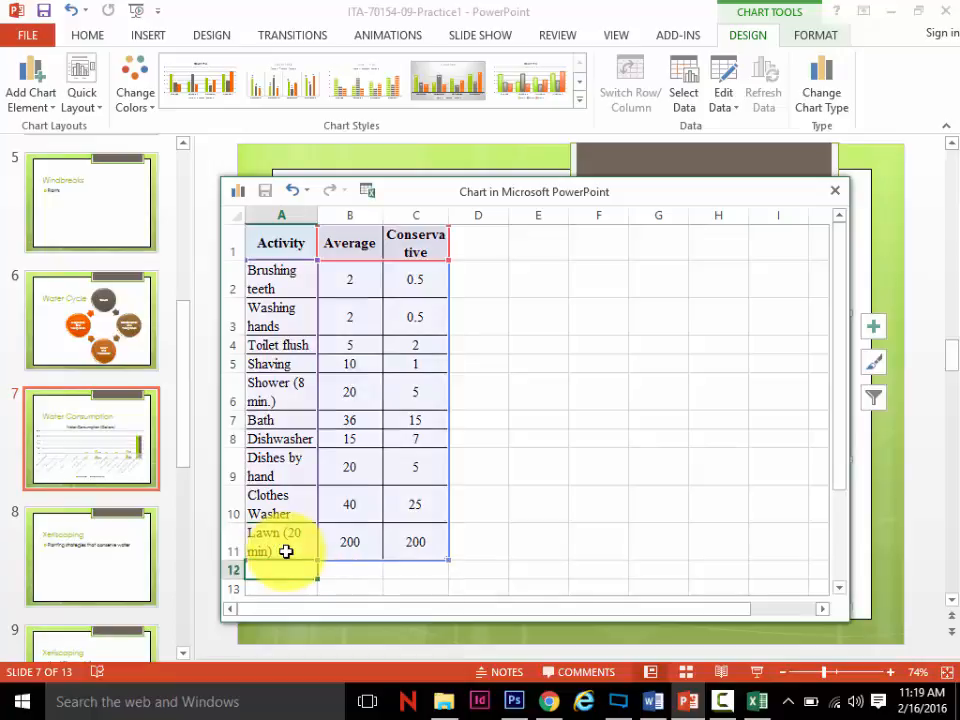
left_click(838, 200)
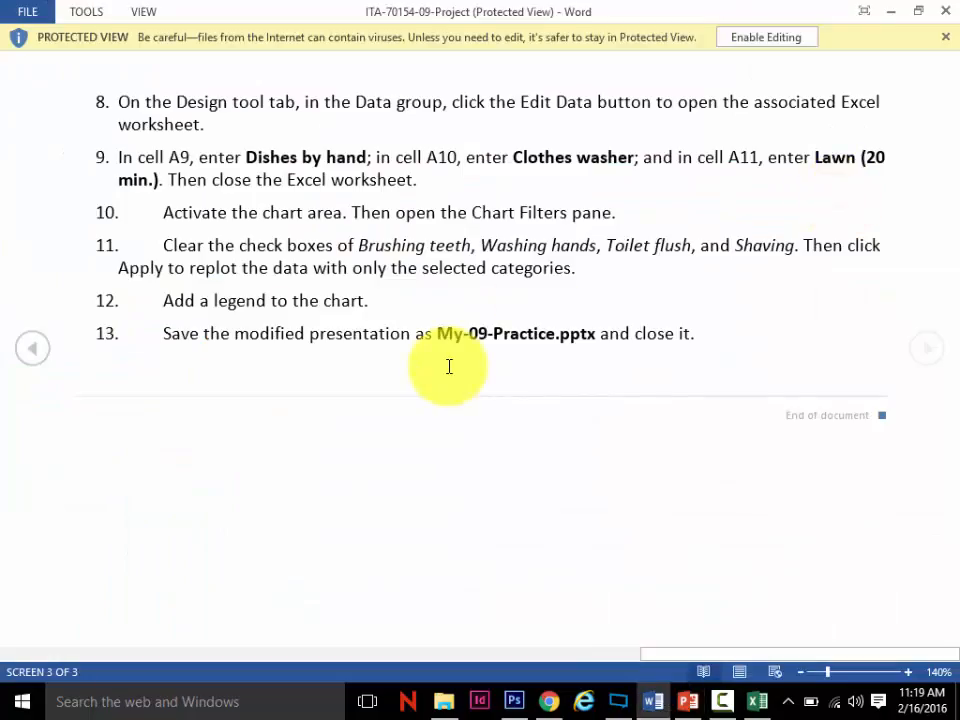
Step: Review the relabelled chart in PowerPoint and steps 10 to 13 of the Word instructions
left_click(686, 700)
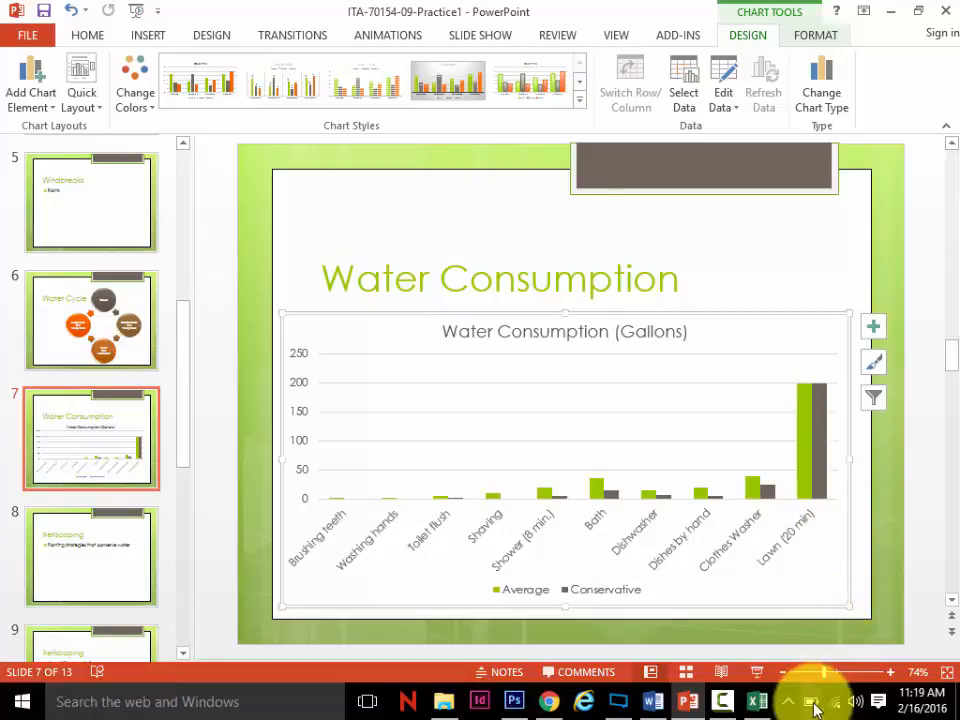
mouse_move(752, 714)
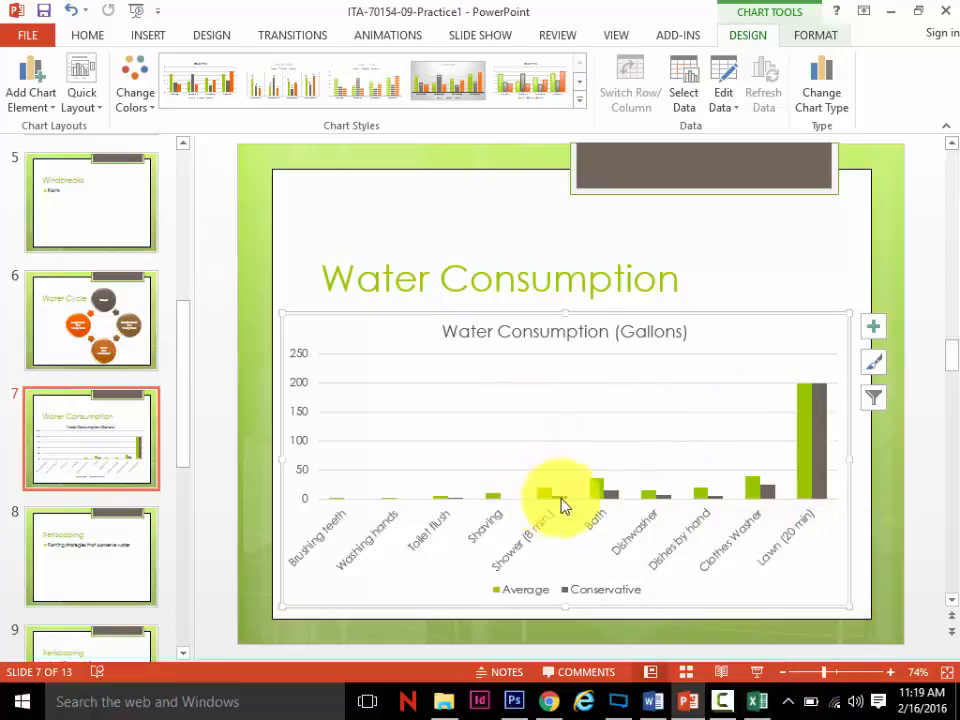
left_click(722, 701)
left_click(866, 620)
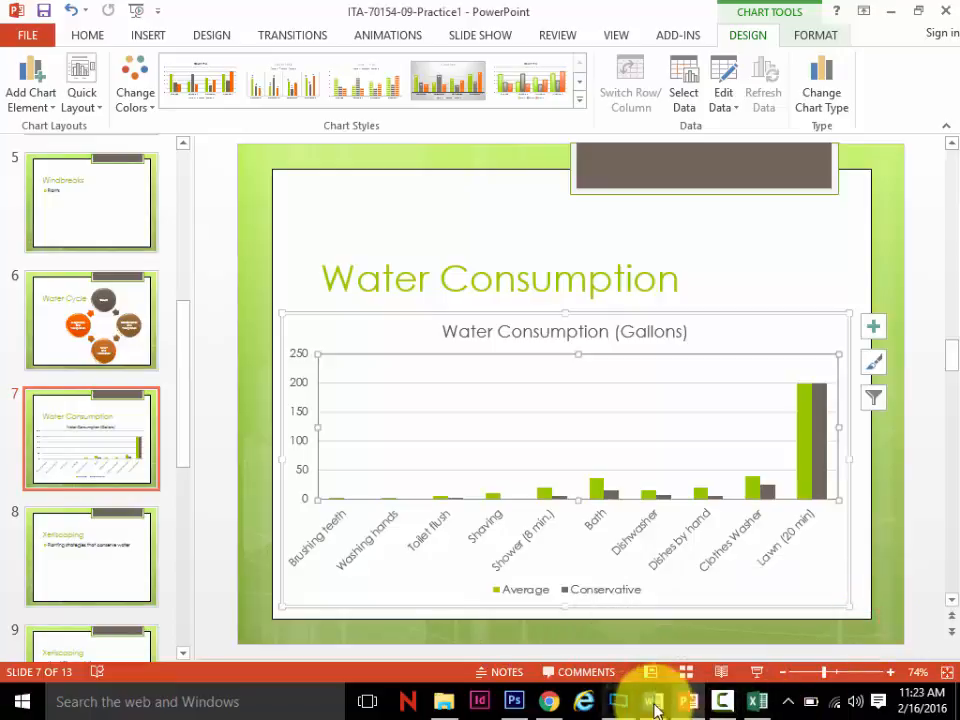
left_click(654, 704)
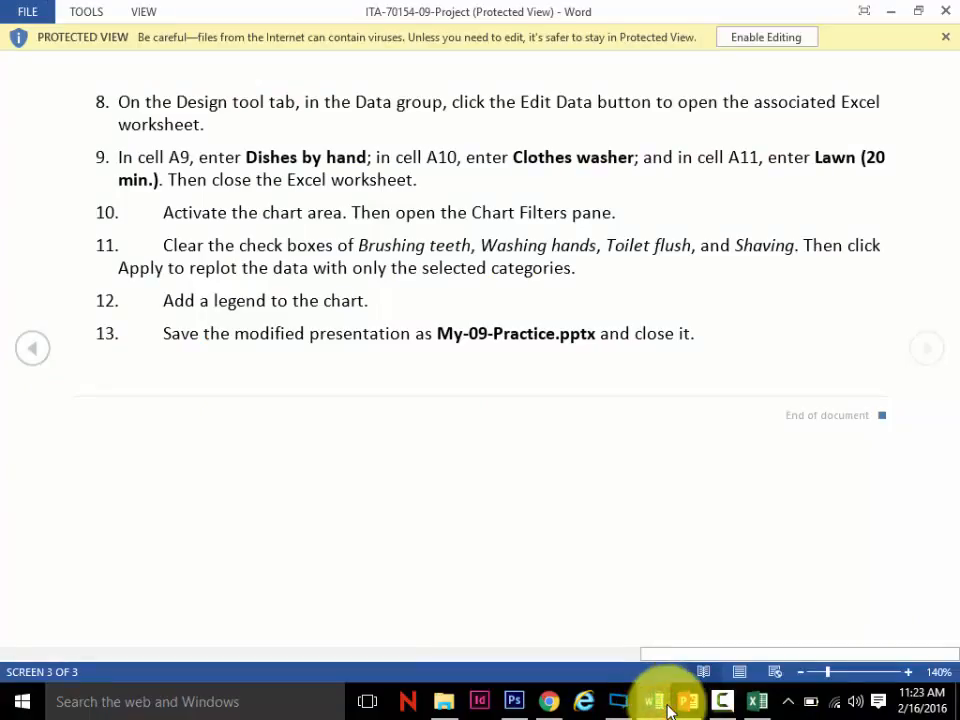